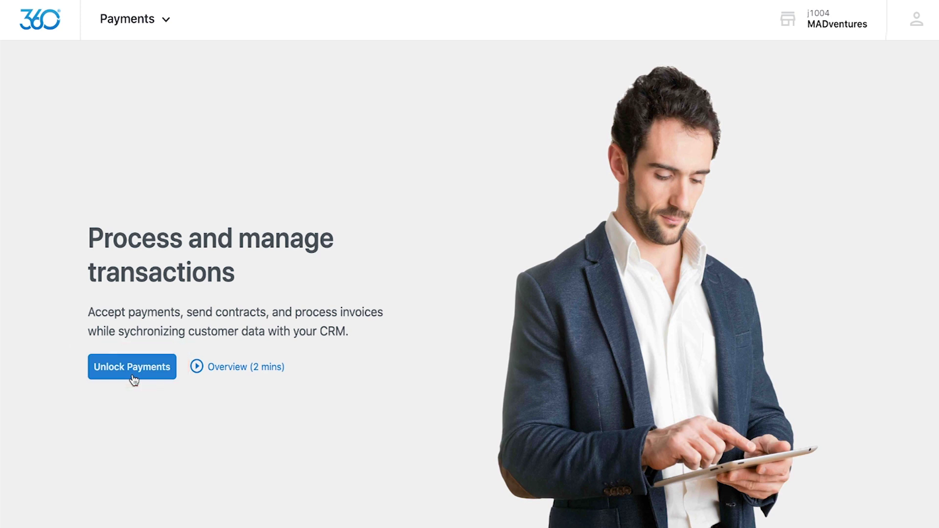
Step: Start unlocking payments, choosing a business entity type and continuing to personal details
left_click(133, 379)
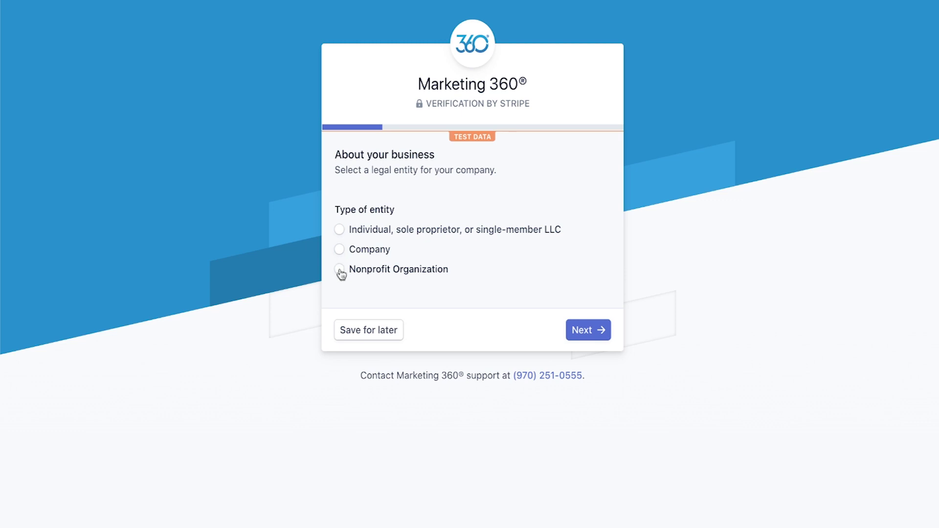
left_click(339, 230)
left_click(584, 332)
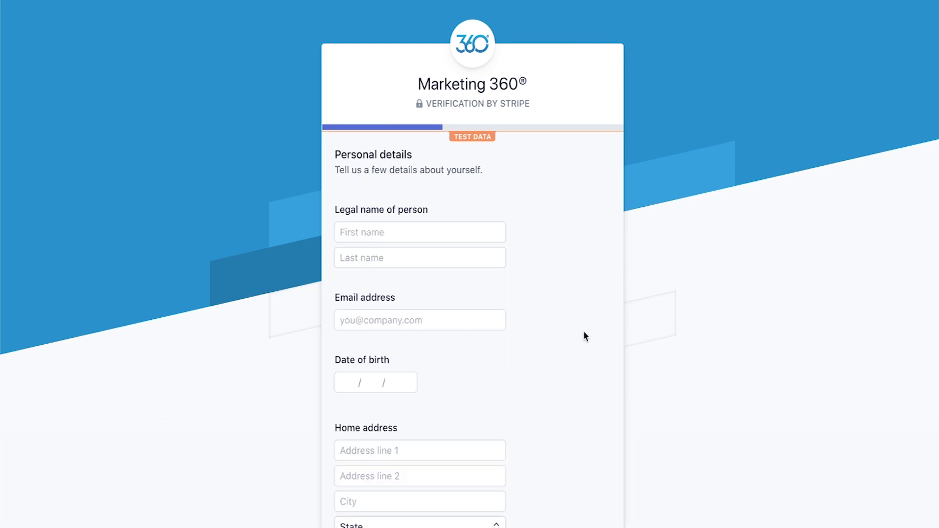
Step: Scroll through the Personal details verification form to review it
scroll(305, 250, "down", 2)
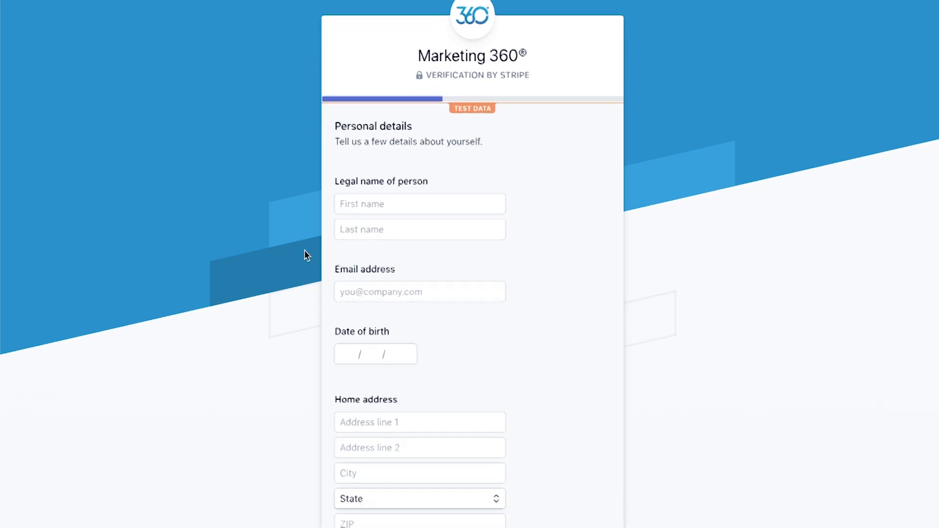
scroll(305, 251, "down", 4)
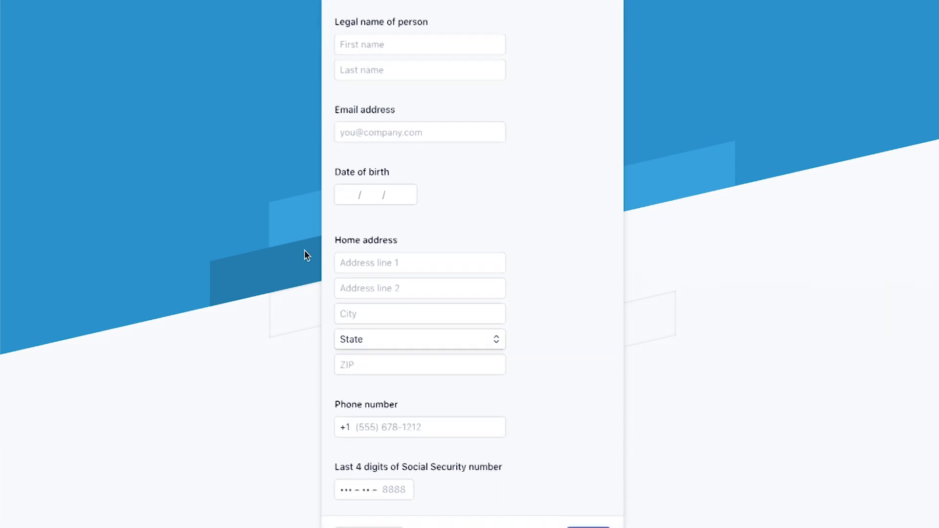
scroll(304, 251, "down", 2)
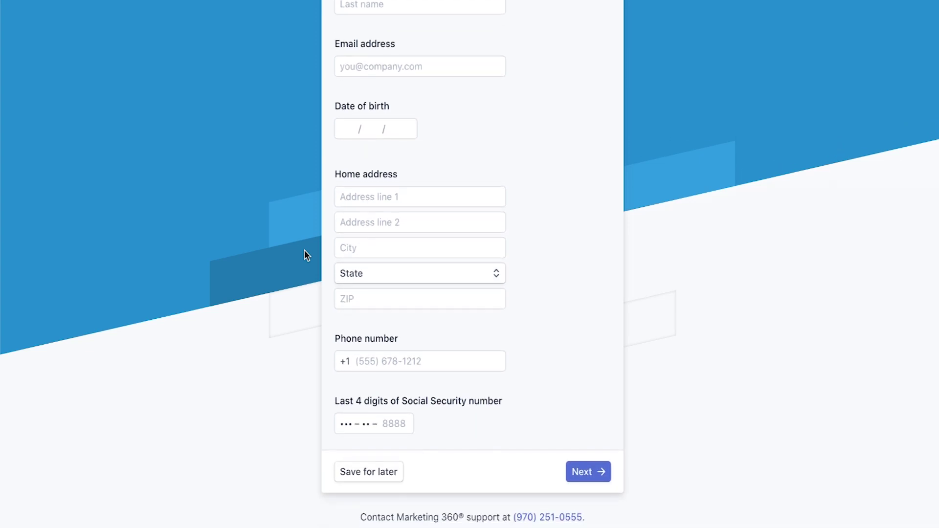
scroll(304, 251, "up", 4)
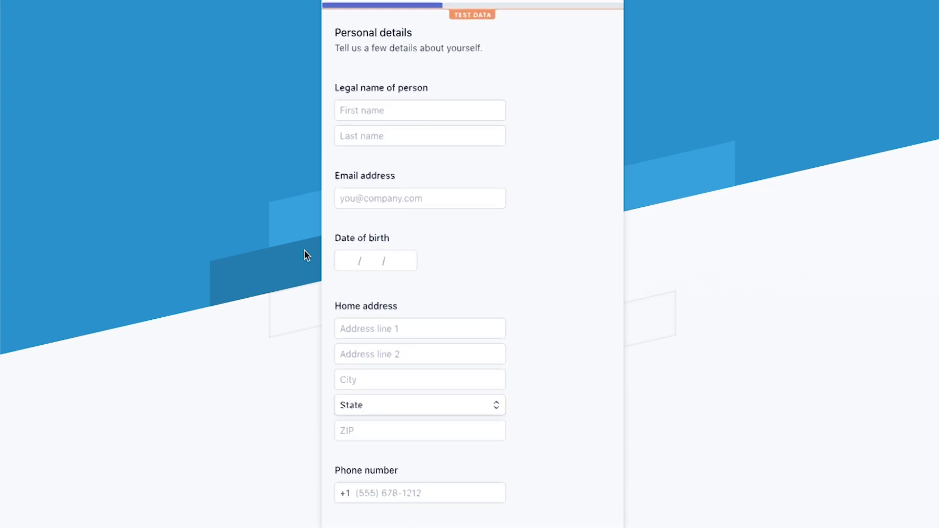
scroll(304, 251, "up", 3)
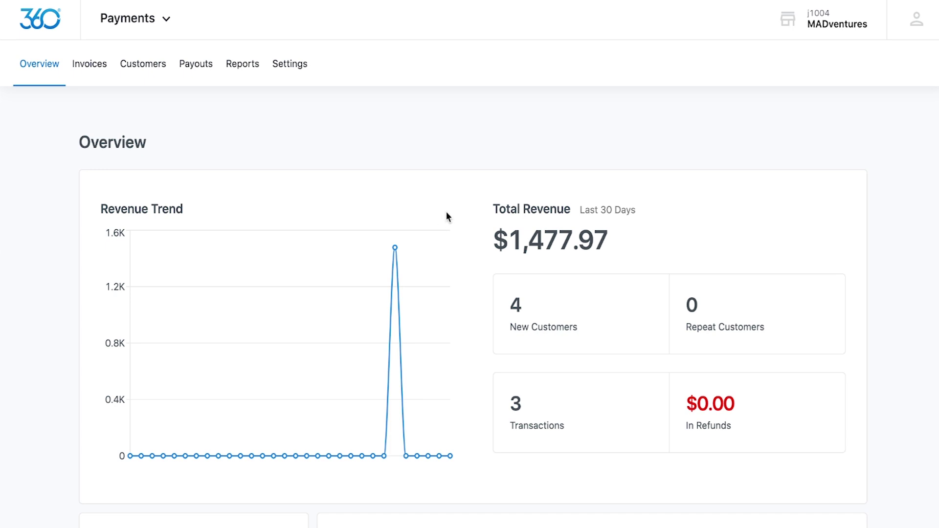
scroll(447, 215, "down", 1)
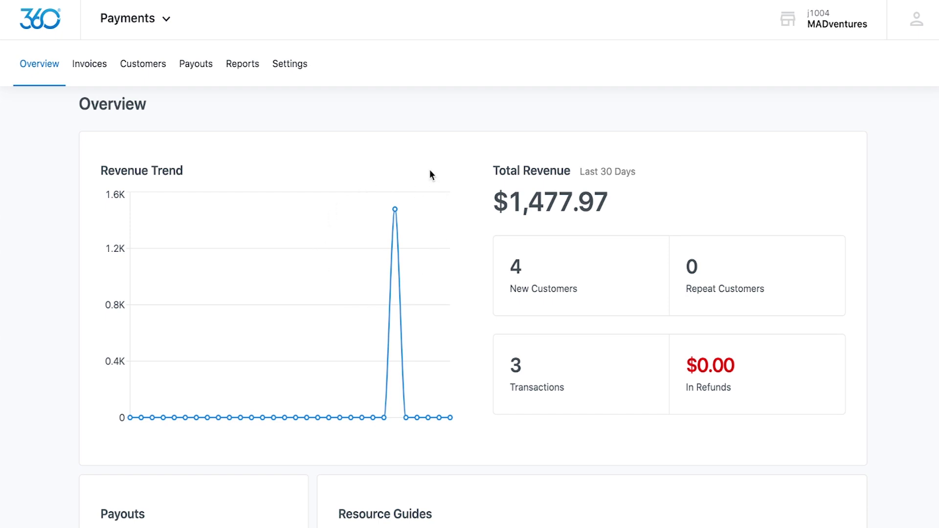
scroll(431, 172, "down", 4)
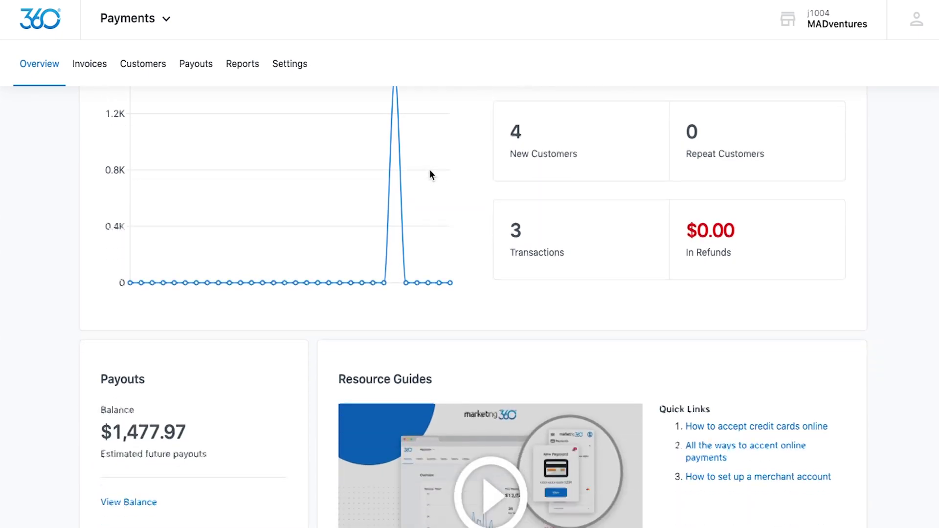
scroll(430, 172, "down", 3)
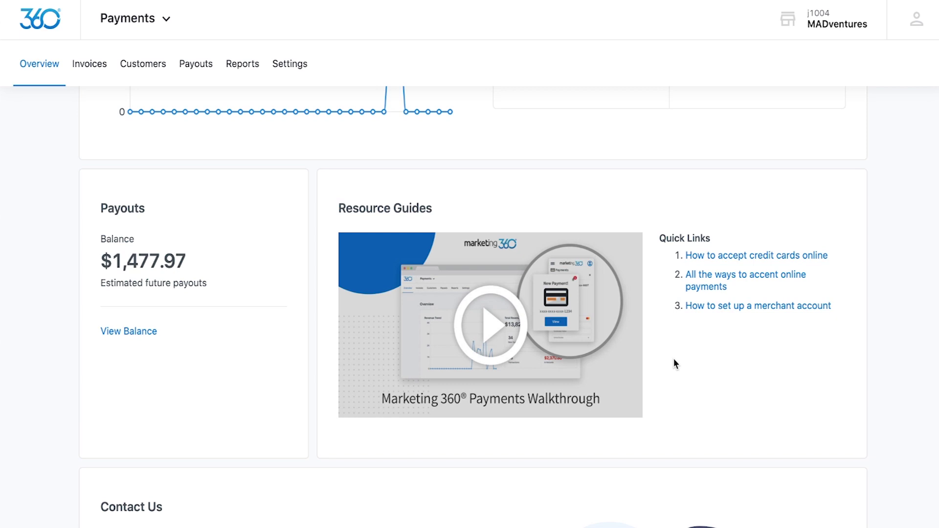
scroll(674, 362, "down", 4)
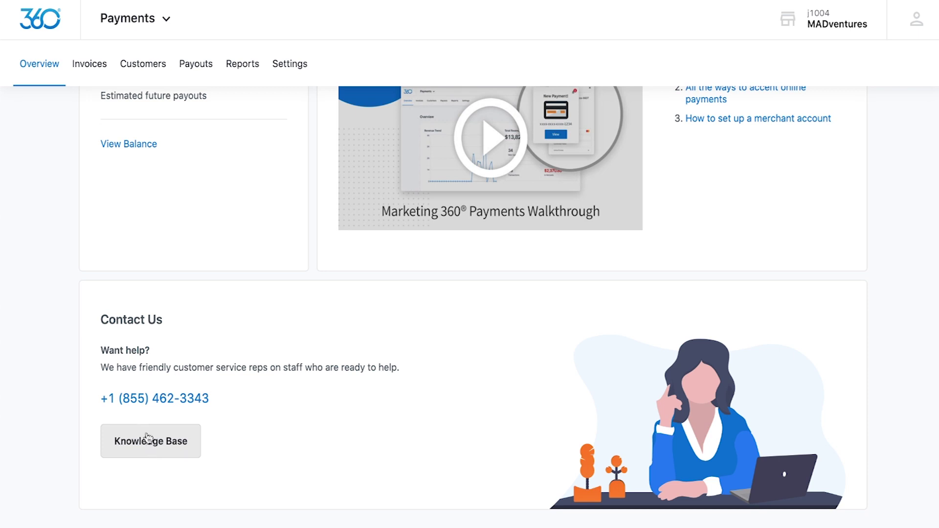
left_click(85, 67)
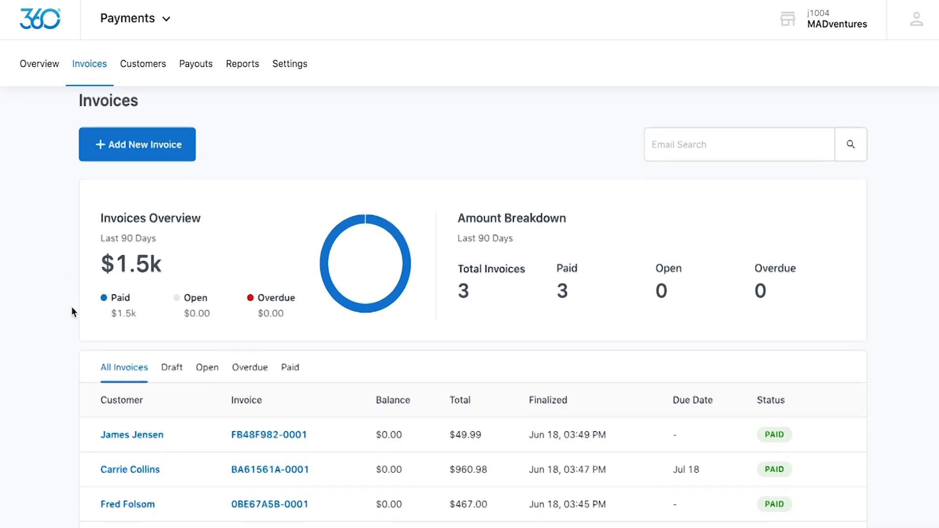
Step: Review the three paid invoices on the Invoices page, then start a new invoice
scroll(72, 306, "down", 2)
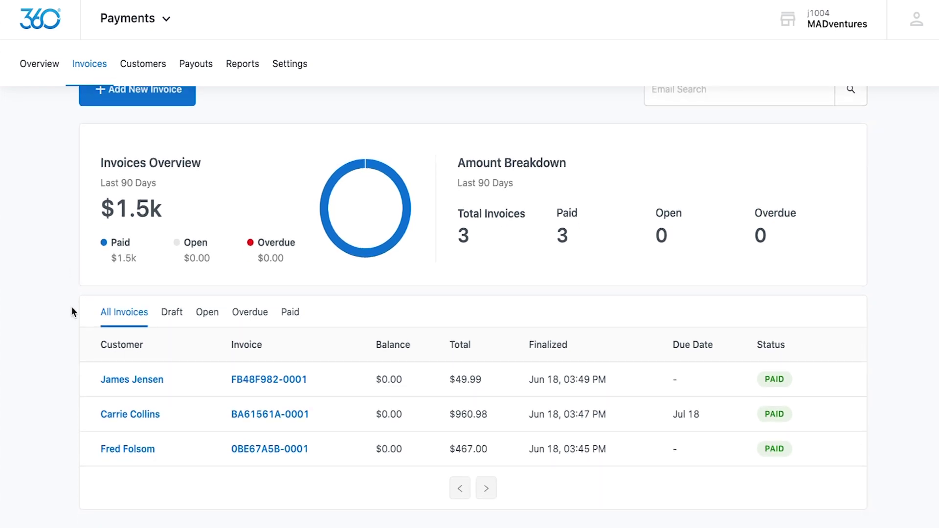
scroll(72, 308, "up", 2)
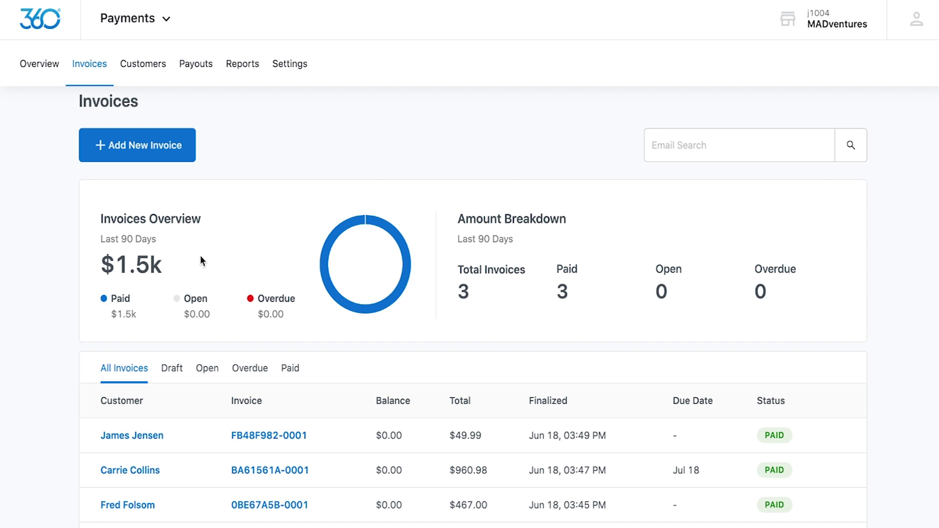
scroll(200, 257, "down", 2)
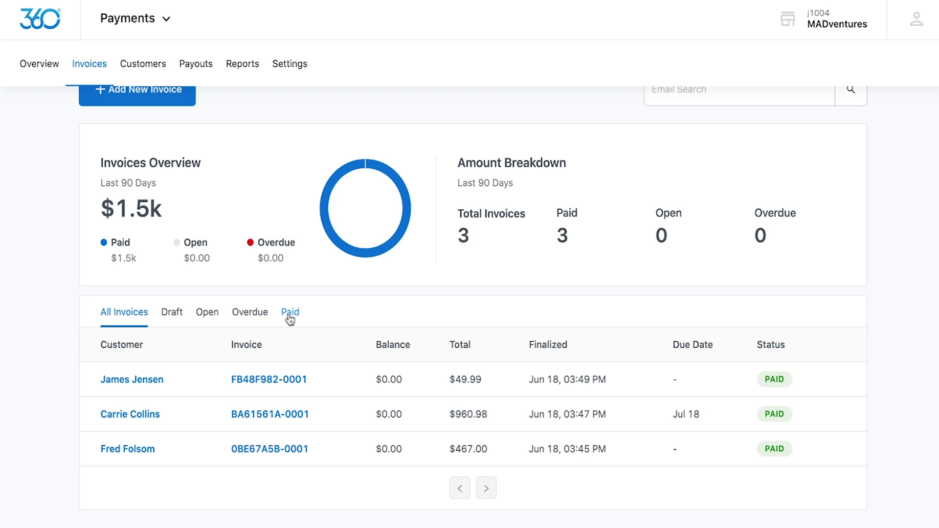
scroll(290, 319, "up", 2)
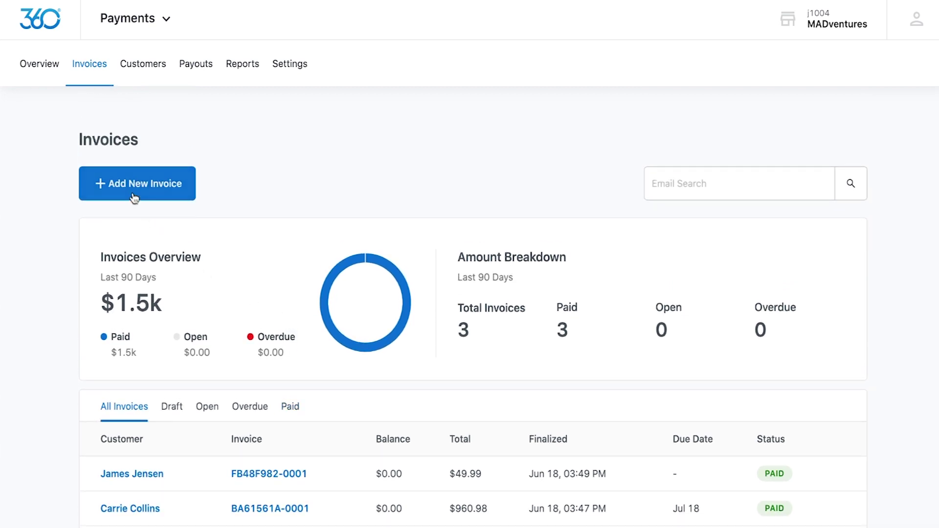
left_click(133, 194)
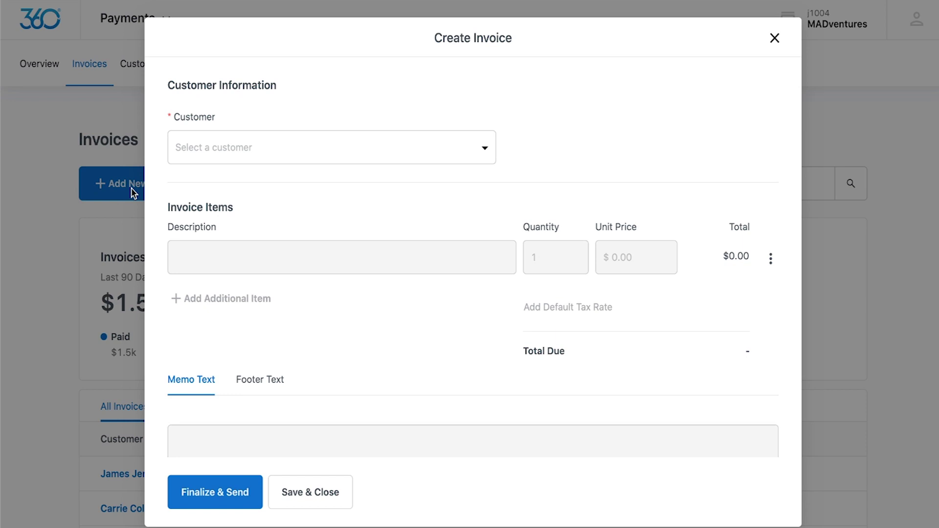
Step: Bill the new invoice to an existing customer chosen from the Customer dropdown
left_click(201, 147)
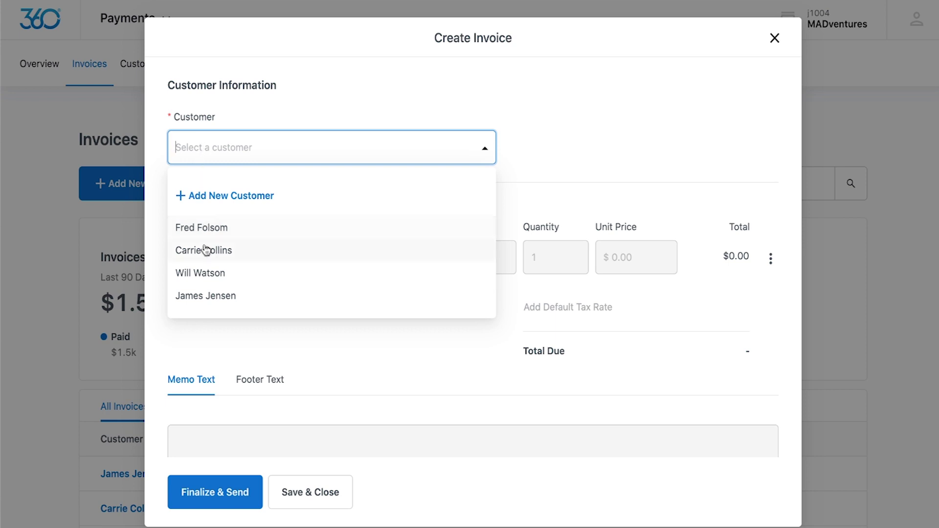
left_click(204, 272)
left_click(368, 149)
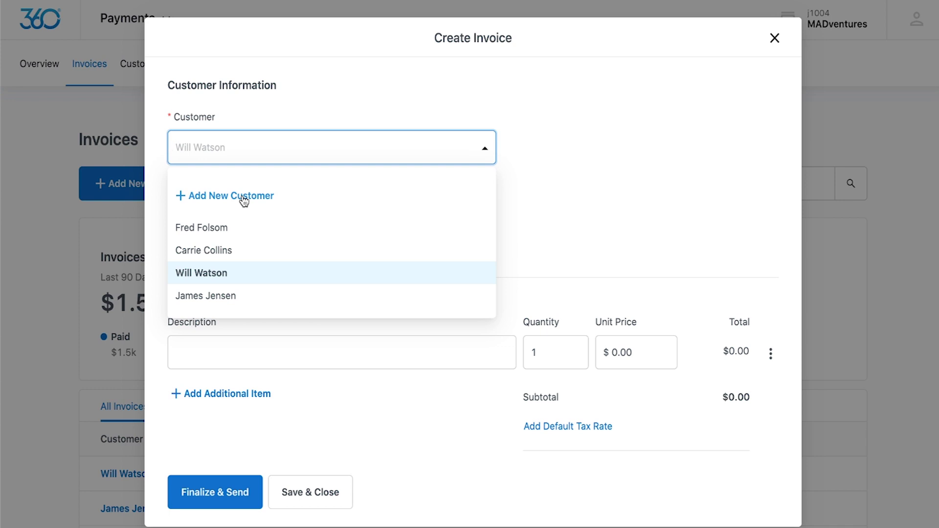
Step: Add a Sleeping Bag line item at quantity 1 and $20.00 unit price
left_click(532, 256)
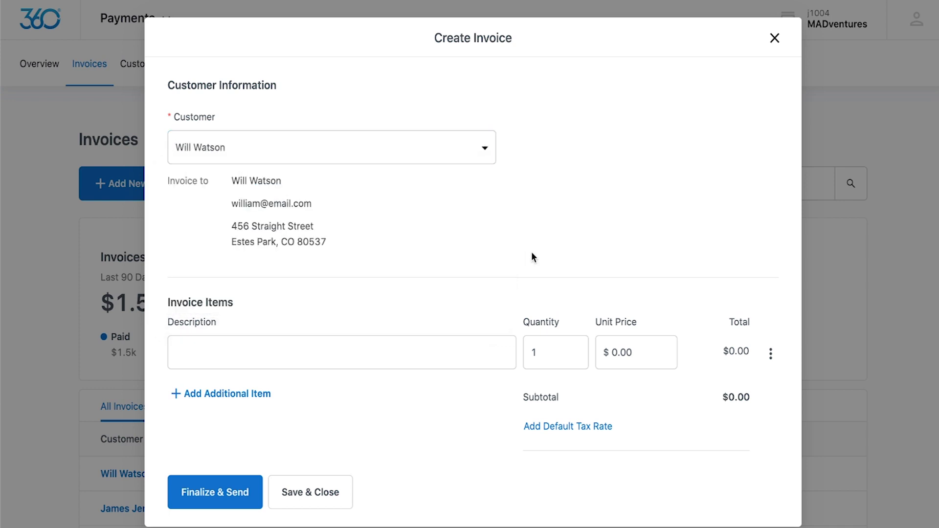
left_click(342, 352)
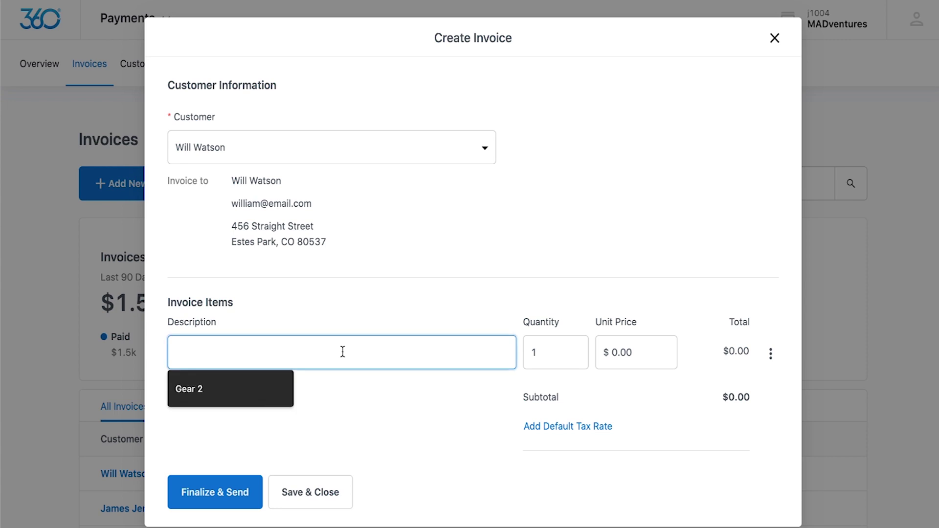
type("Sleeping Bag")
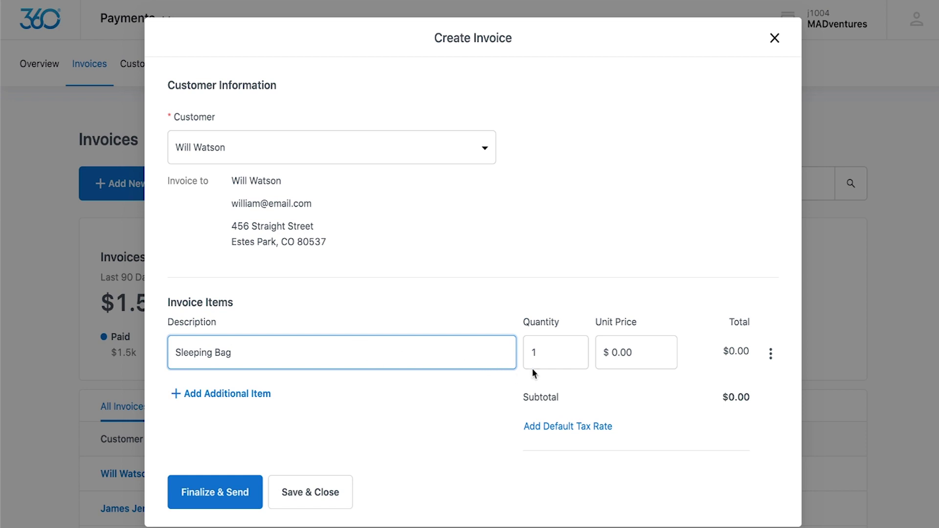
left_click(568, 356)
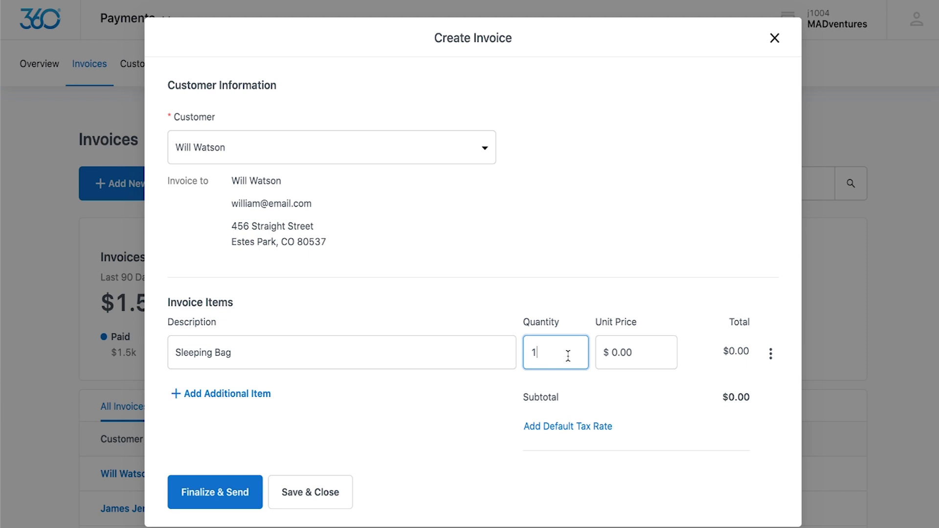
left_click(613, 351)
type("2")
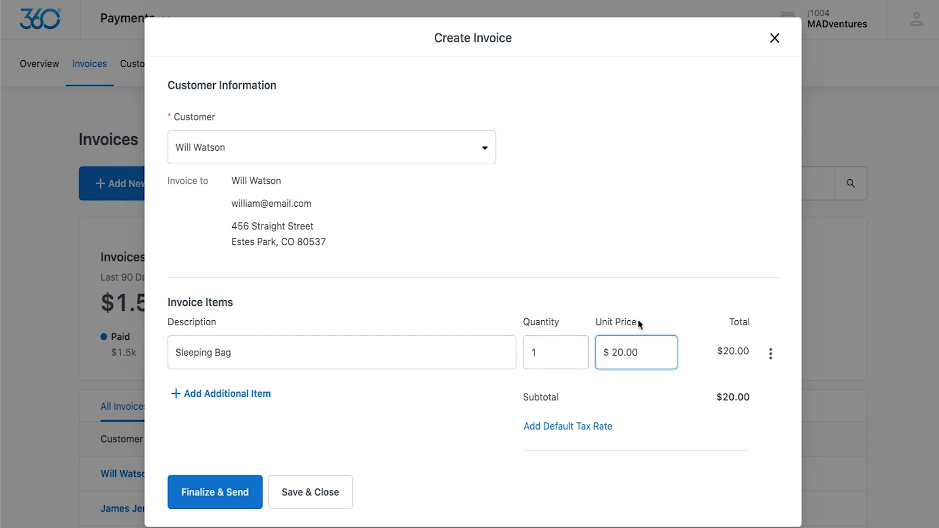
scroll(489, 323, "down", 1)
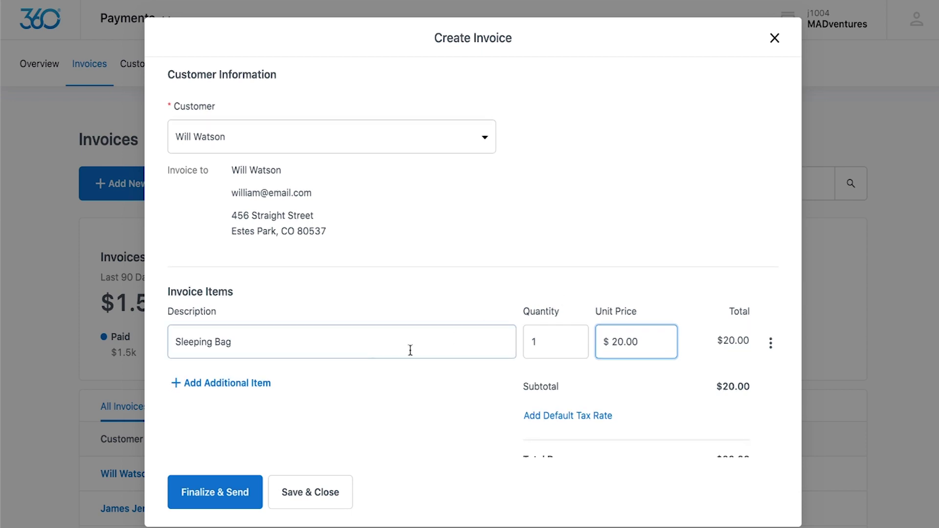
Step: Add a second line item, Water Bottle, 10 units at $10.00 each
left_click(269, 382)
left_click(254, 378)
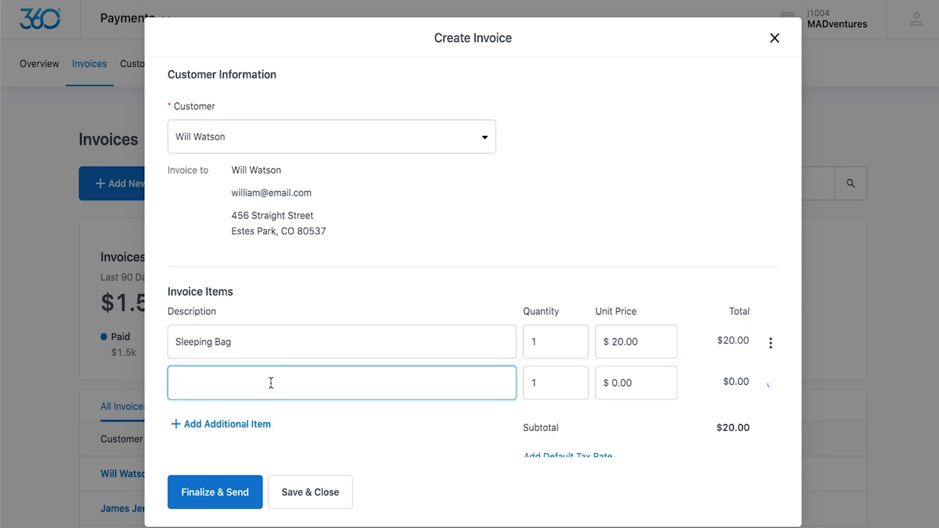
type("Water Bottle")
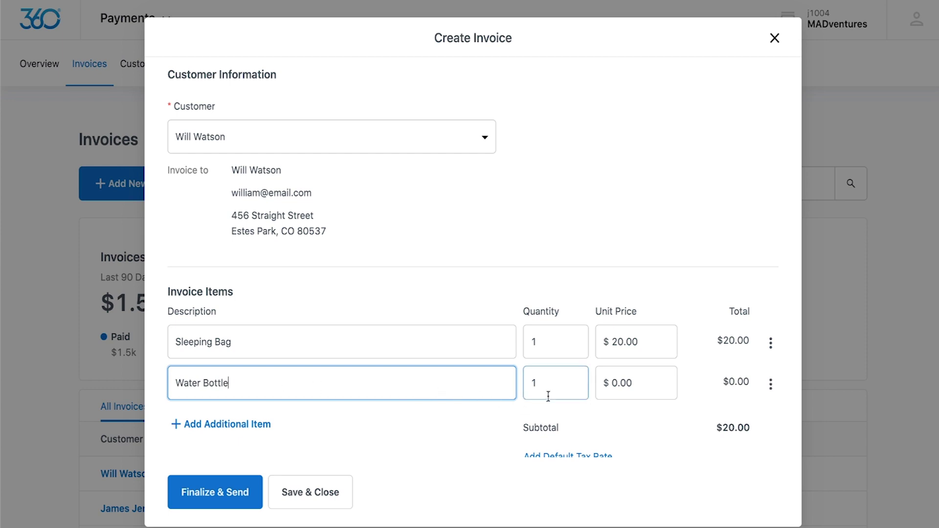
left_click(548, 382)
type("0")
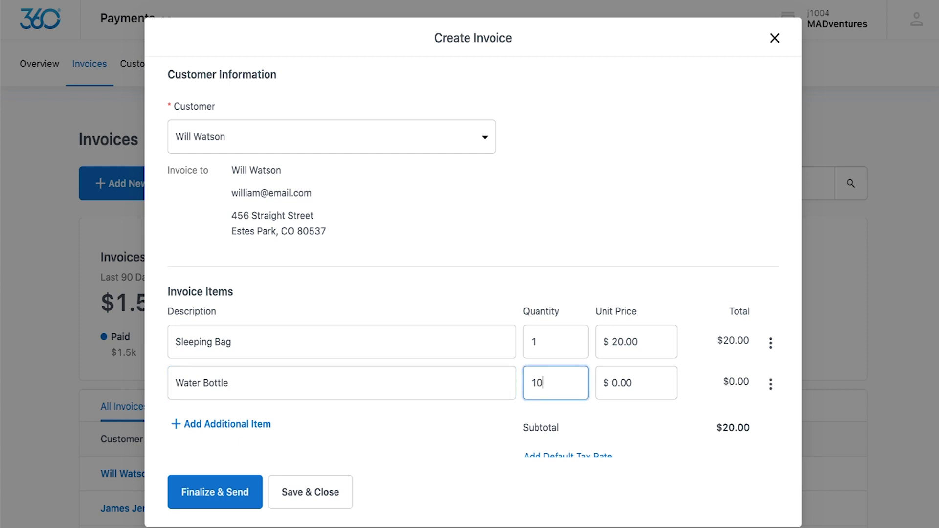
left_click(612, 381)
type("1")
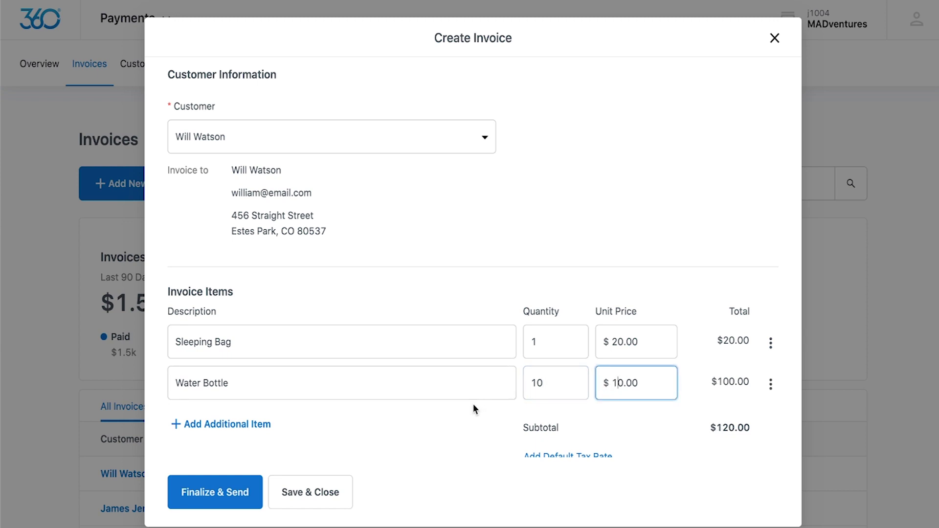
scroll(474, 405, "down", 3)
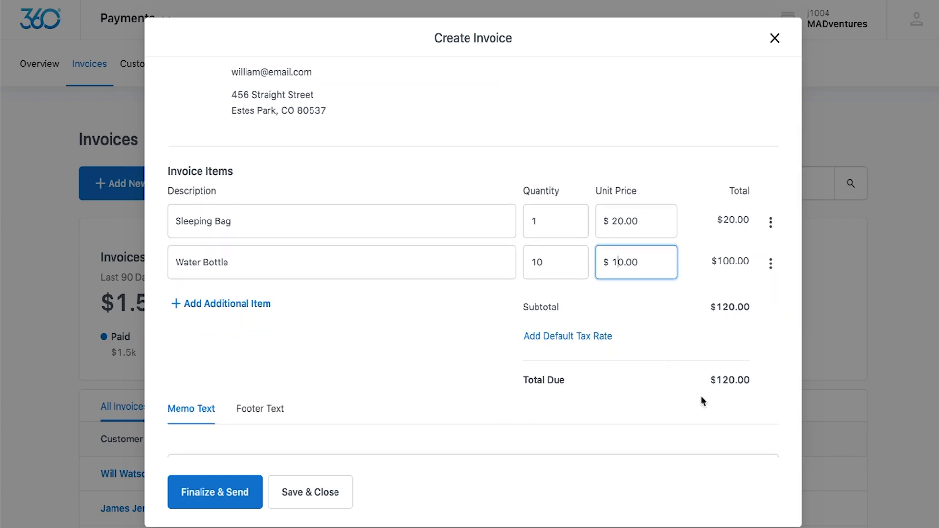
left_click(556, 343)
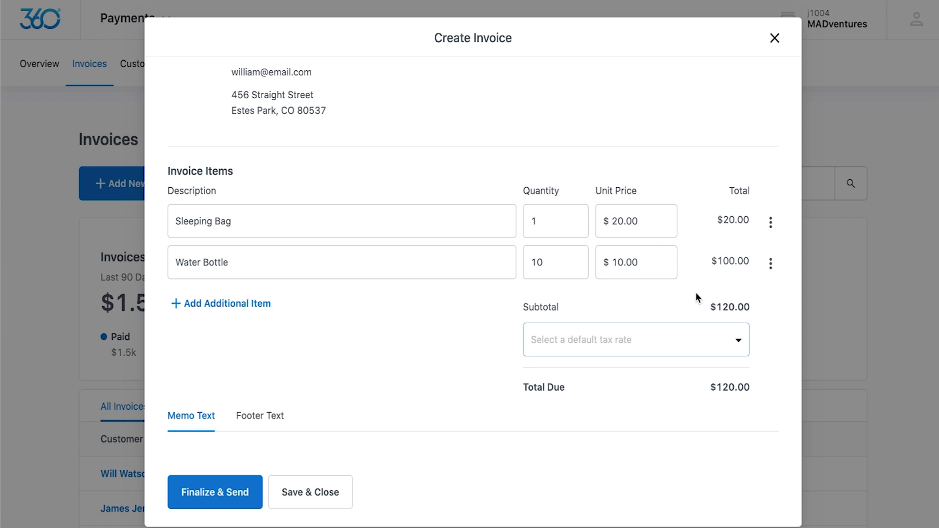
left_click(771, 224)
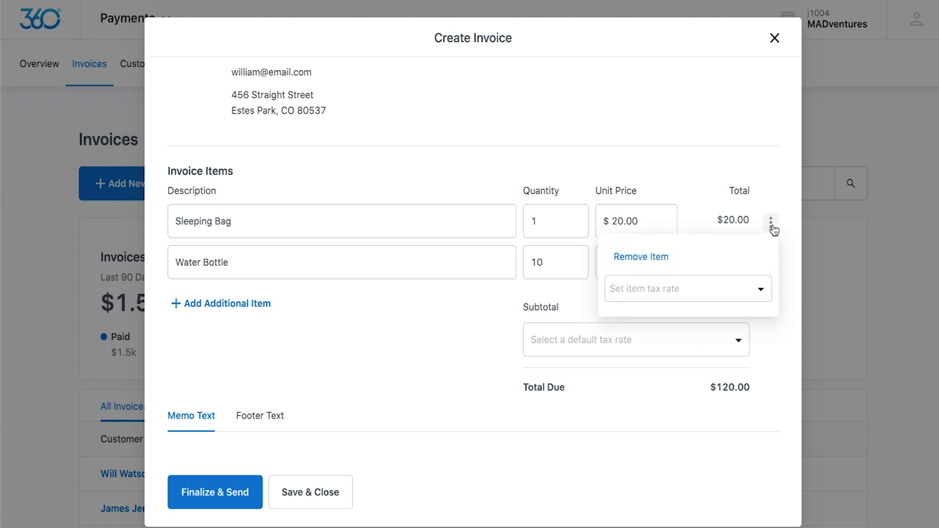
left_click(761, 292)
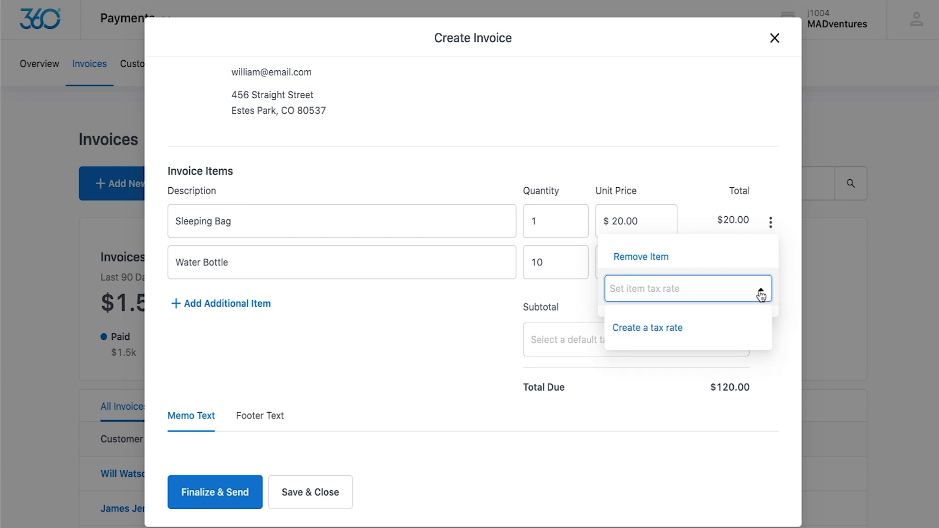
left_click(578, 295)
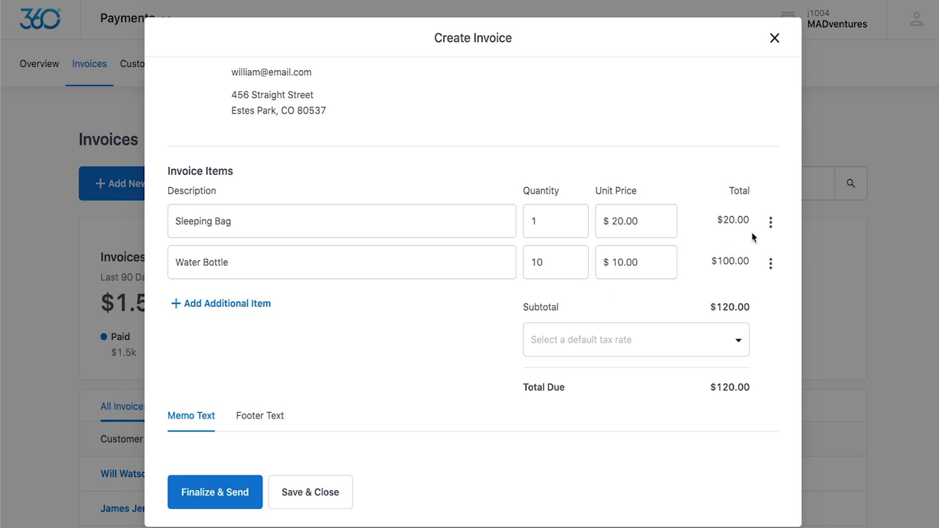
left_click(771, 226)
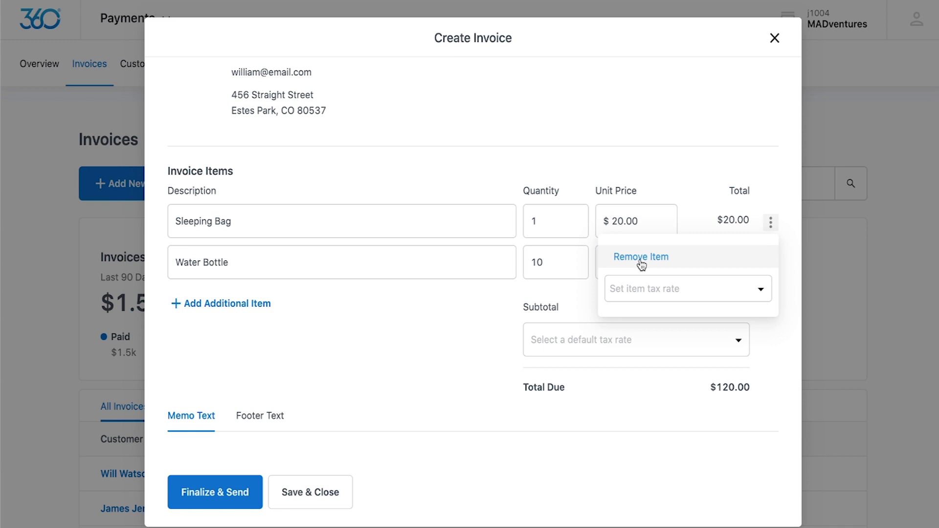
left_click(487, 310)
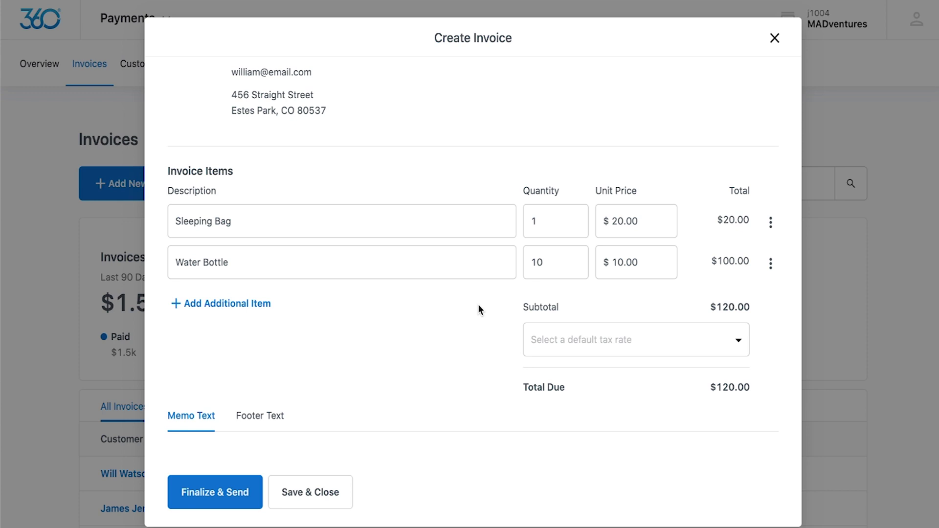
scroll(478, 305, "down", 5)
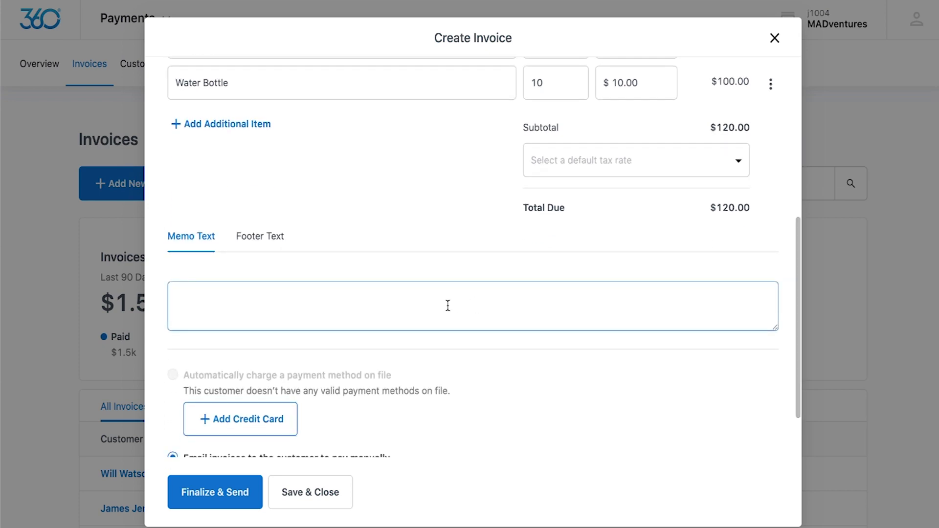
left_click(446, 306)
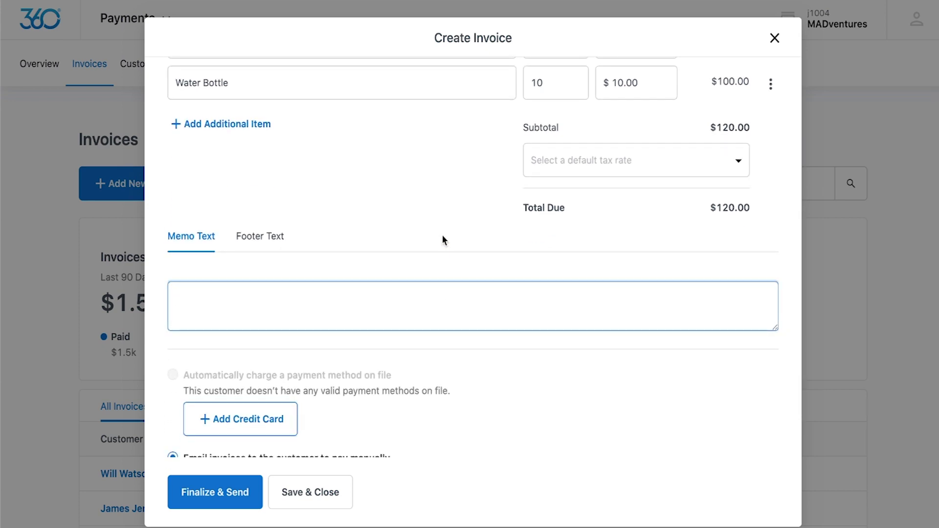
Step: Write 'Water Bottle is dishwasher safe!' in the invoice's Memo Text after checking Footer Text
scroll(442, 235, "up", 1)
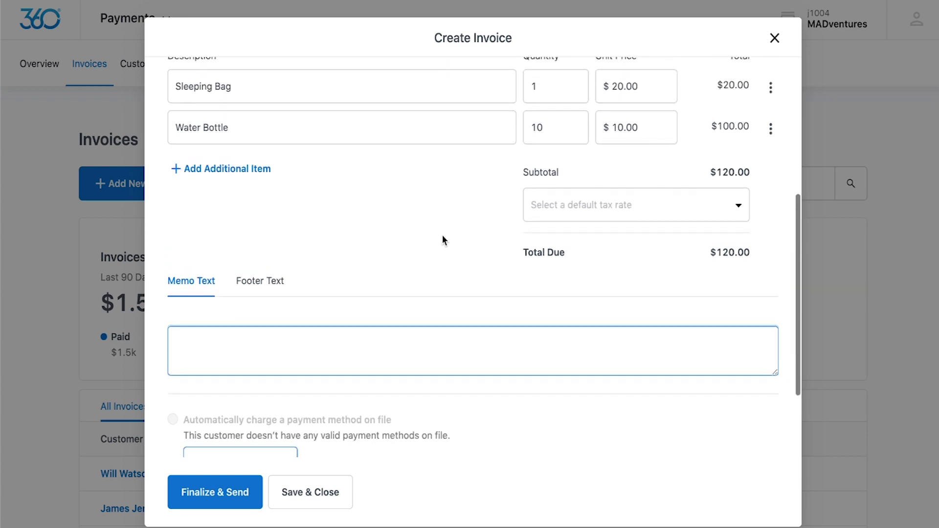
left_click(261, 284)
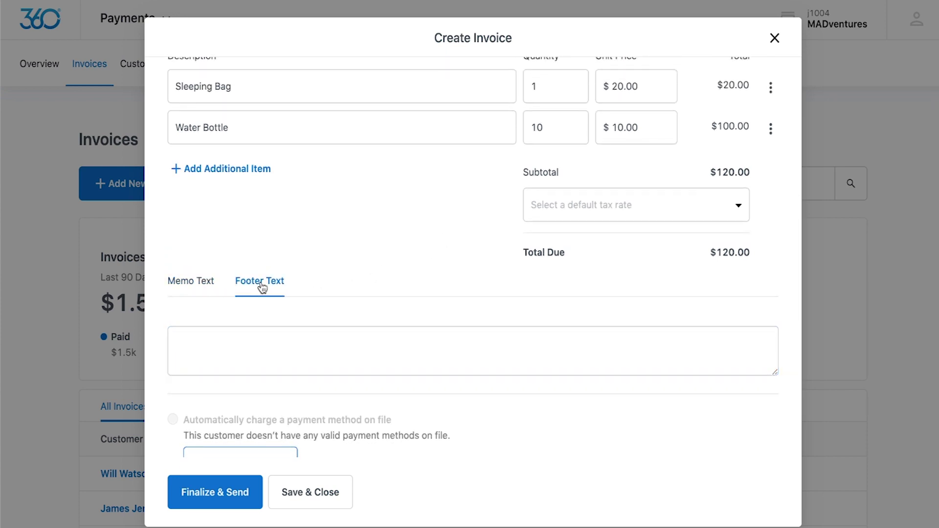
left_click(197, 287)
left_click(227, 342)
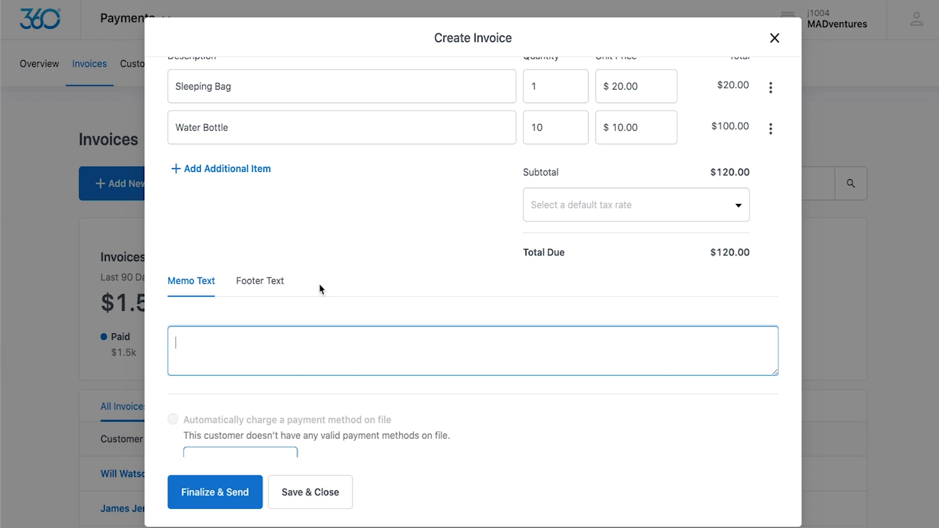
type("Water Bottle is dishwa")
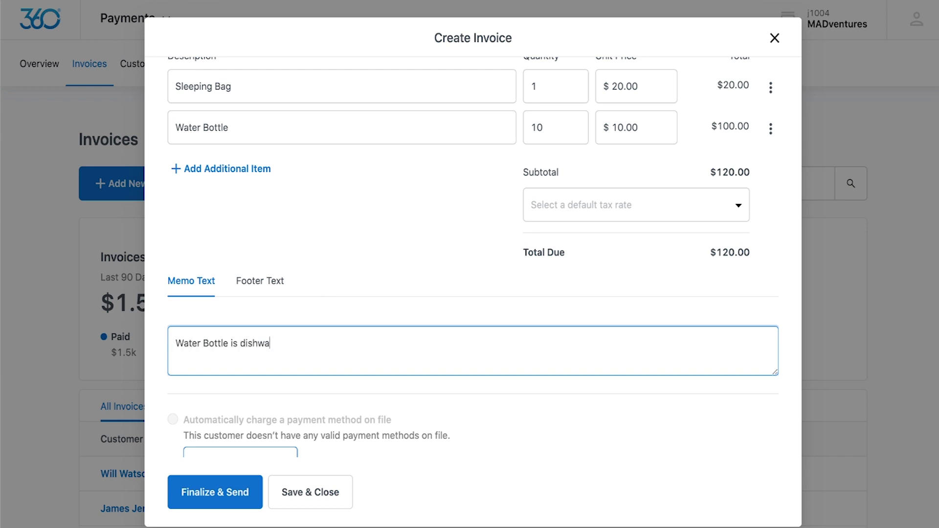
type("sher safe!")
scroll(280, 277, "down", 2)
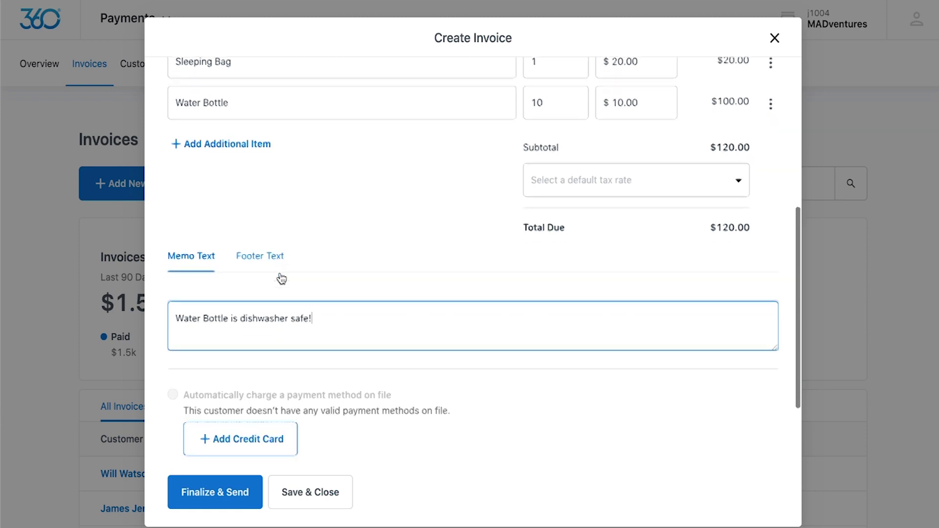
Step: Change Payment Due Days from 30 to 15 and save the invoice as a draft
scroll(281, 278, "down", 1)
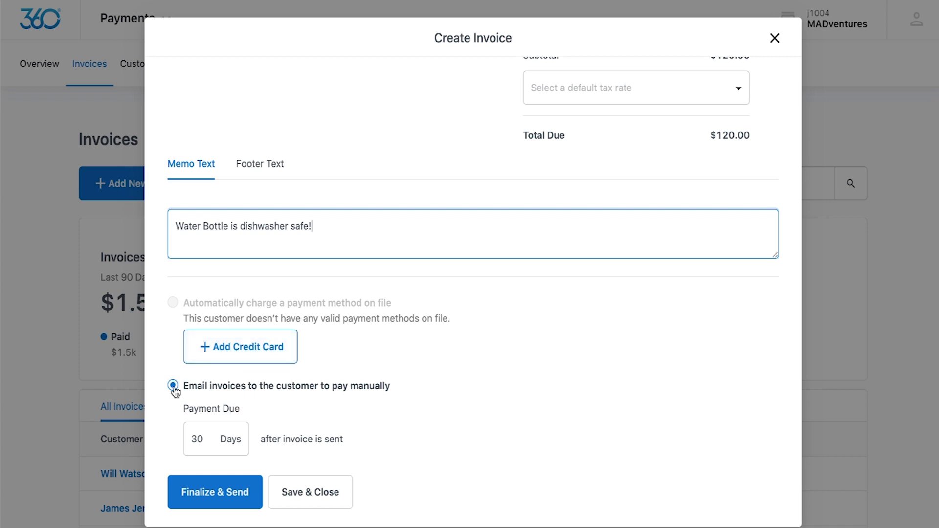
left_click(208, 441)
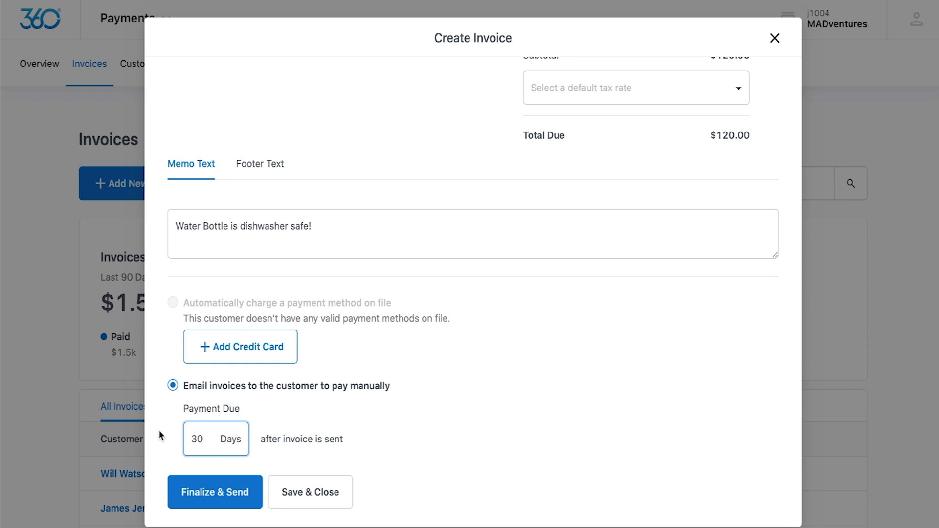
key("ctrl+a")
type("15")
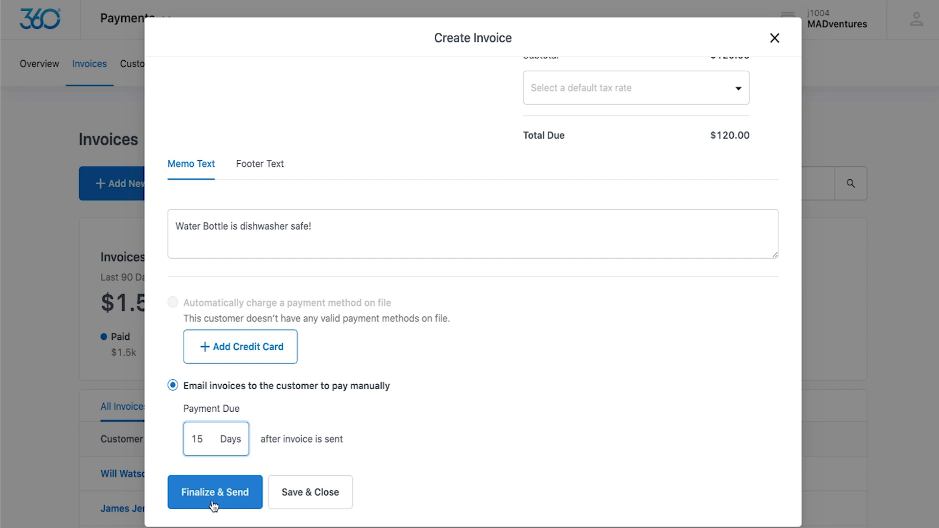
left_click(297, 500)
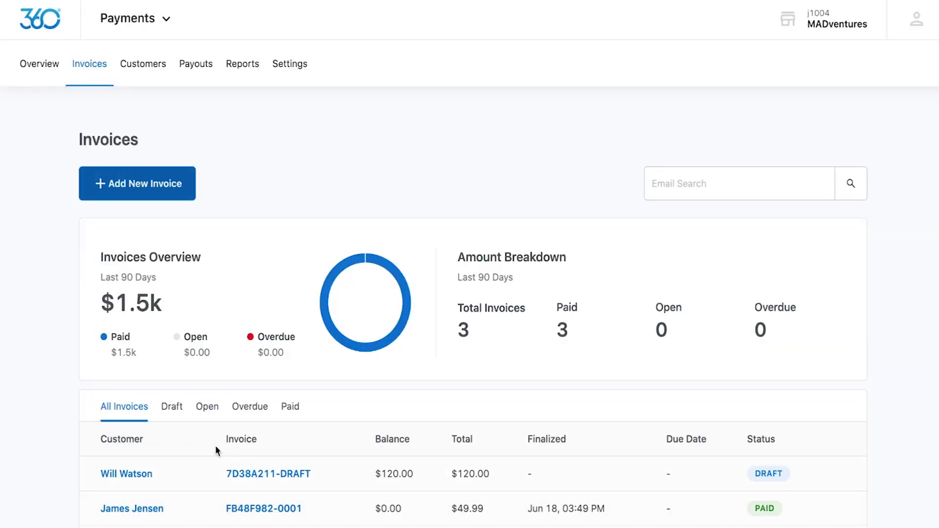
Step: Open the $120.00 draft invoice's details and look over its actions menu without choosing any
scroll(57, 418, "down", 2)
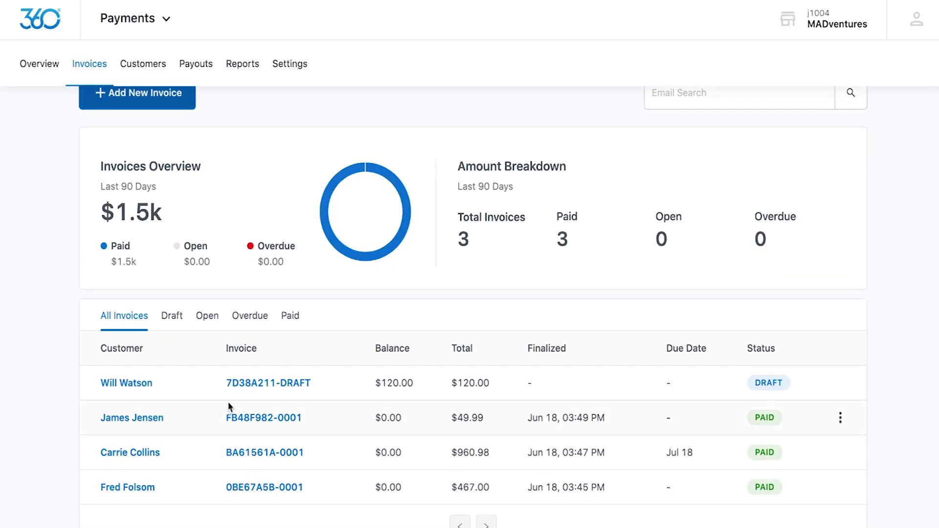
left_click(253, 384)
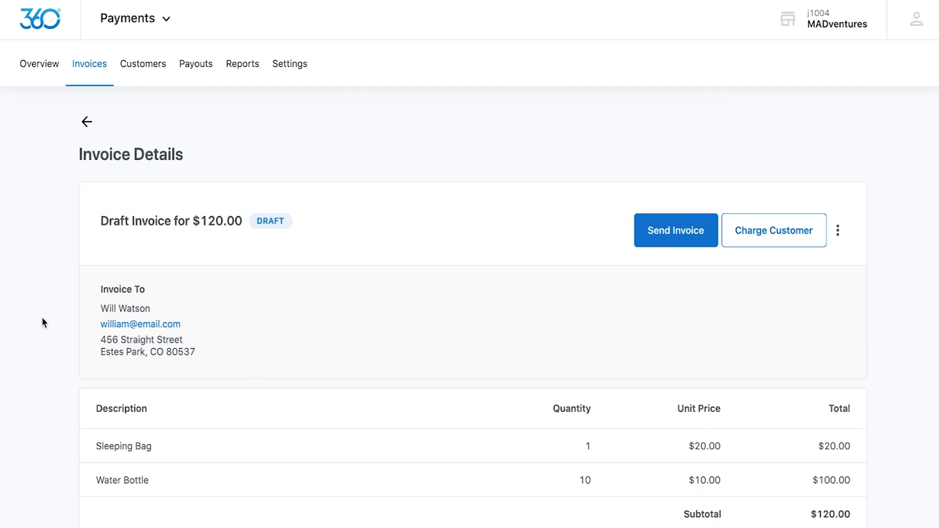
scroll(42, 319, "down", 3)
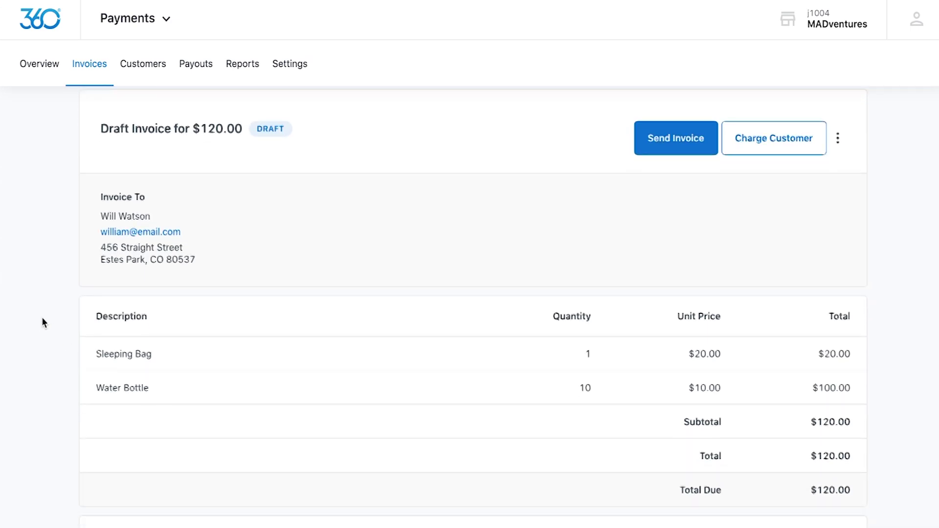
scroll(42, 318, "up", 4)
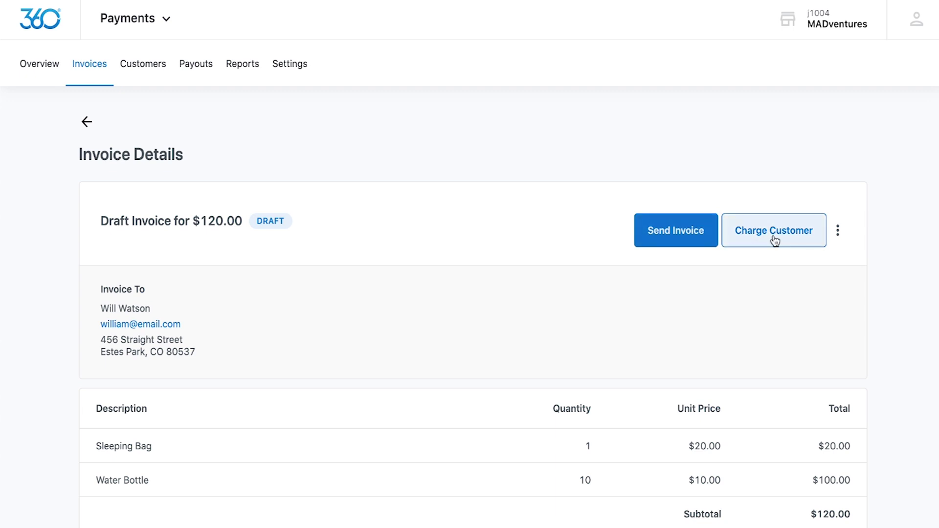
left_click(839, 233)
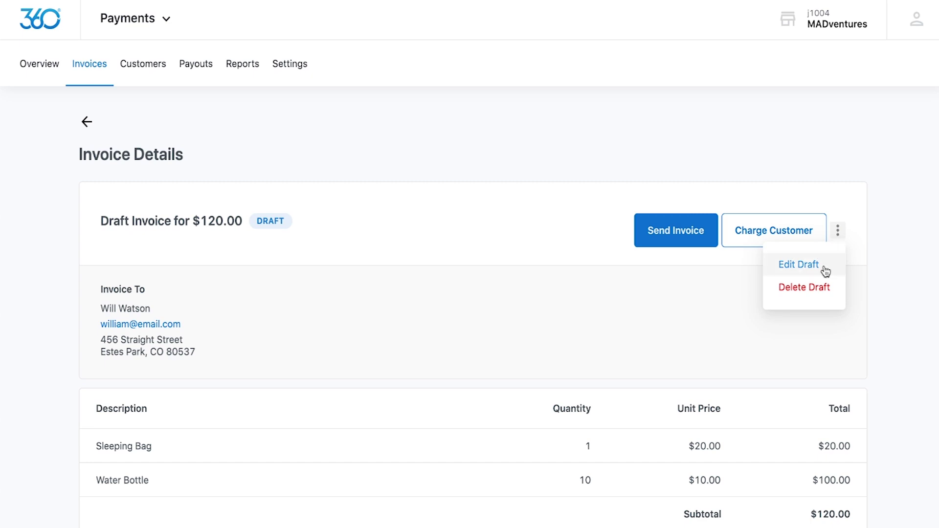
left_click(891, 264)
scroll(867, 265, "down", 5)
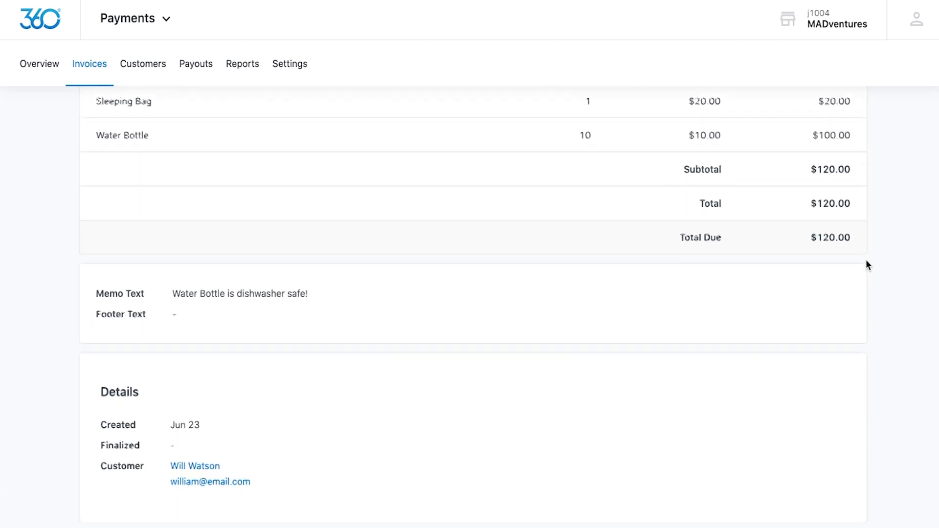
scroll(867, 265, "up", 3)
scroll(867, 265, "up", 4)
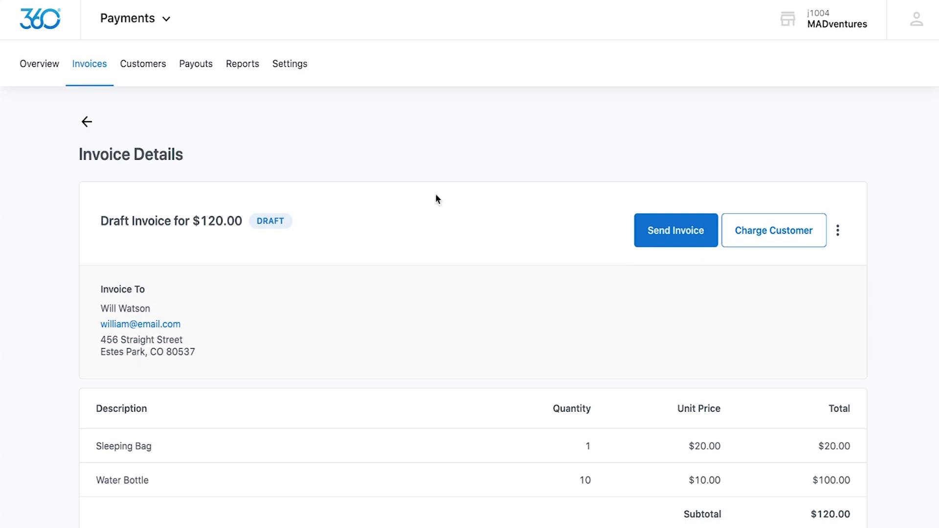
left_click(142, 72)
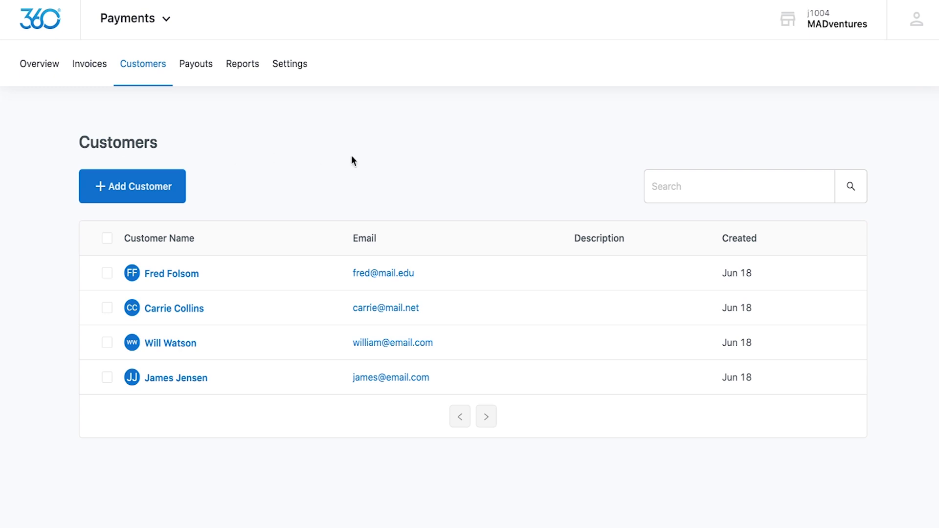
Step: Select the first and third customers, deselect them, then open the first customer's details
left_click(657, 186)
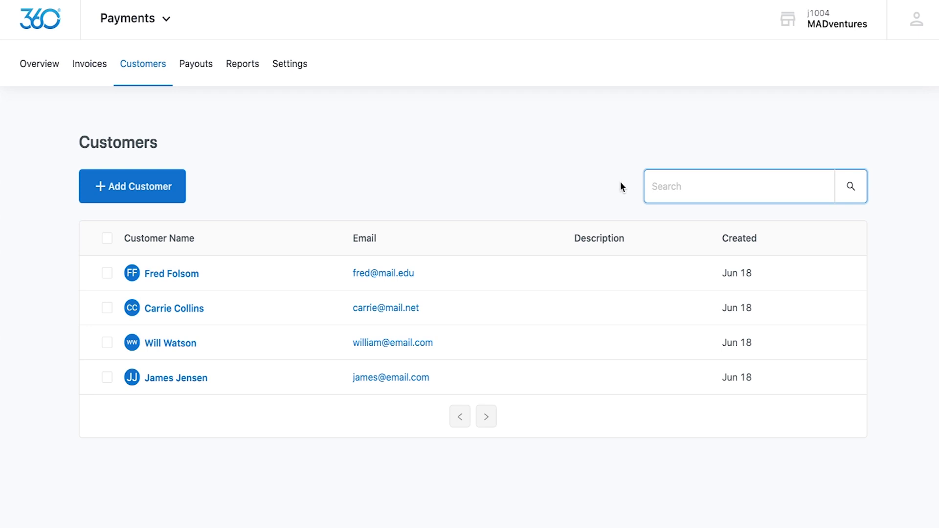
left_click(107, 273)
left_click(108, 344)
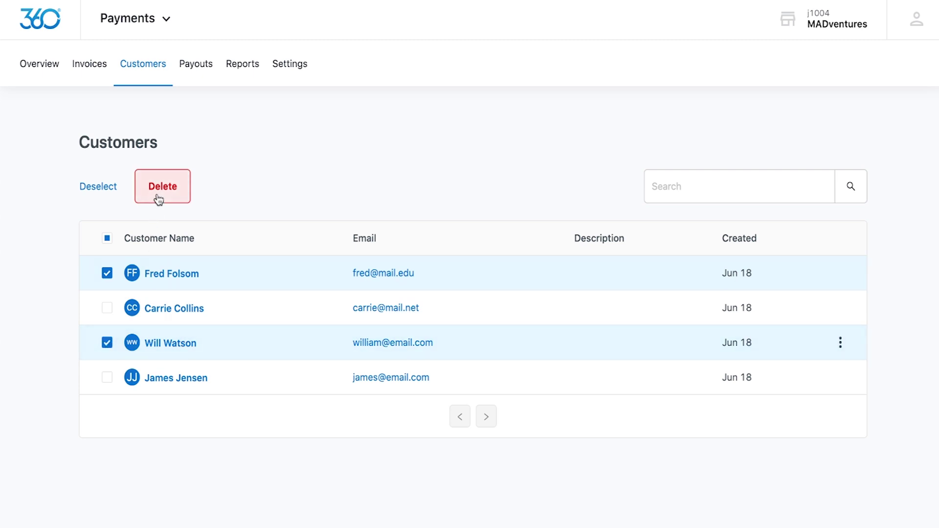
left_click(88, 188)
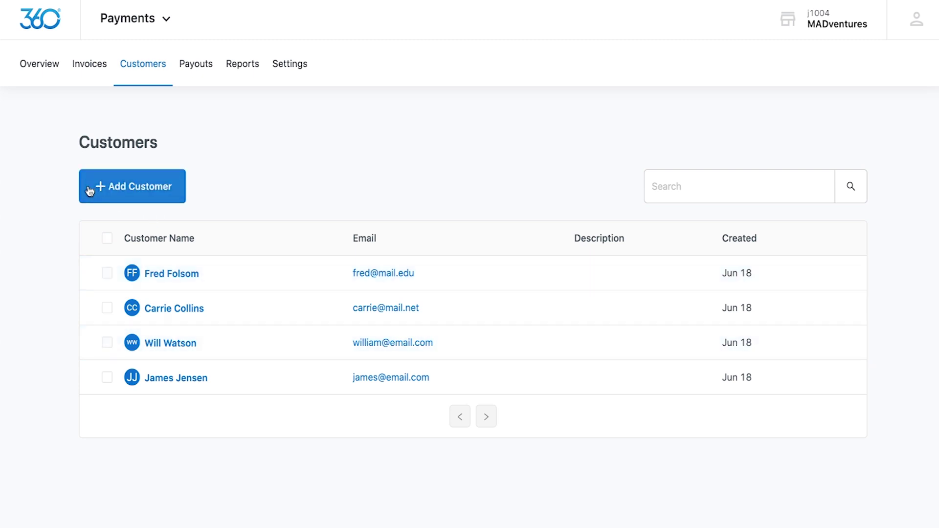
left_click(165, 278)
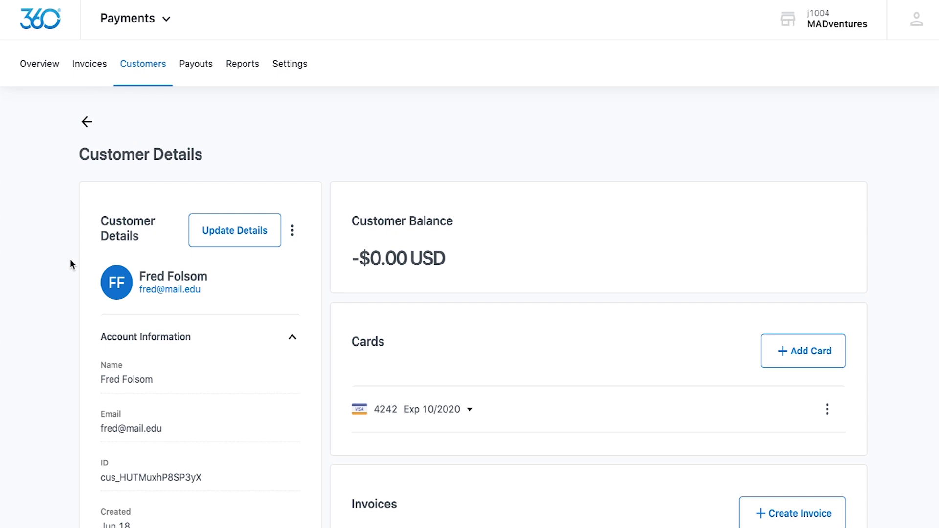
Step: Open the Add Customer form, step through its fields and billing information, then cancel it
left_click(87, 122)
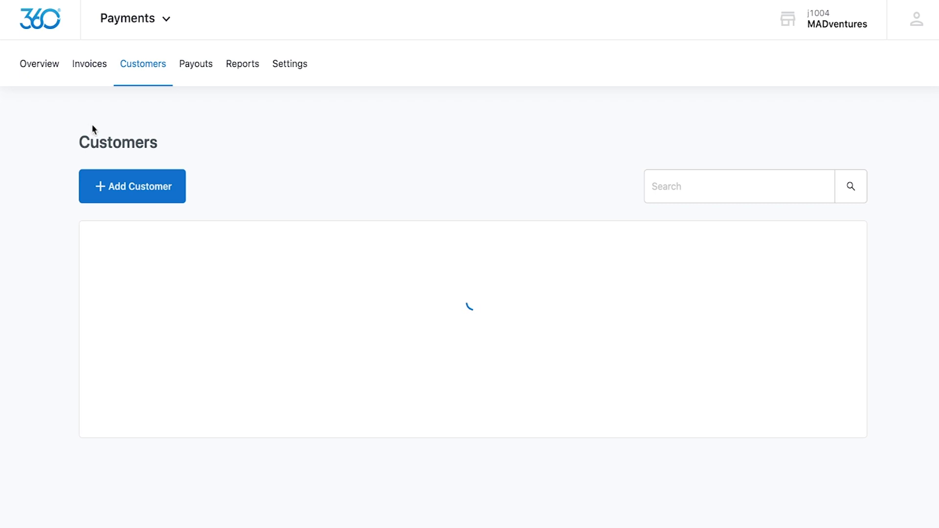
left_click(129, 199)
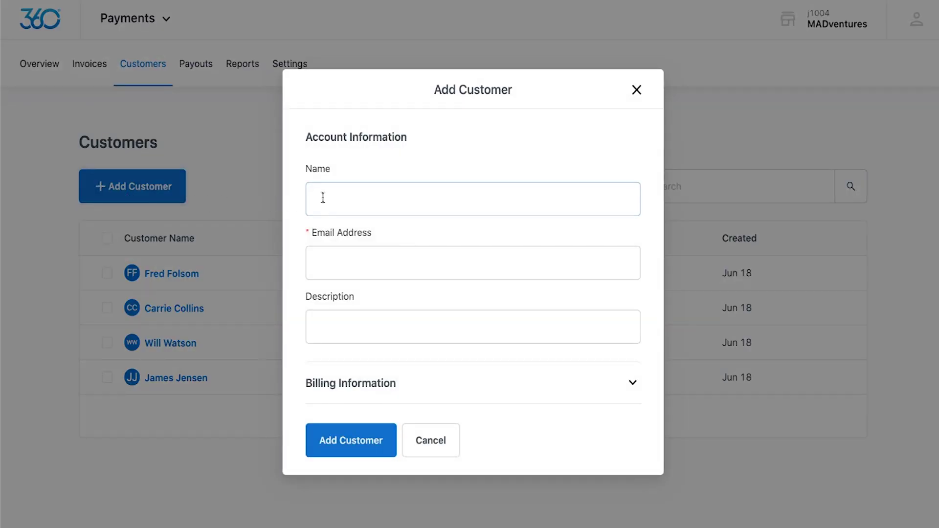
left_click(330, 198)
left_click(334, 256)
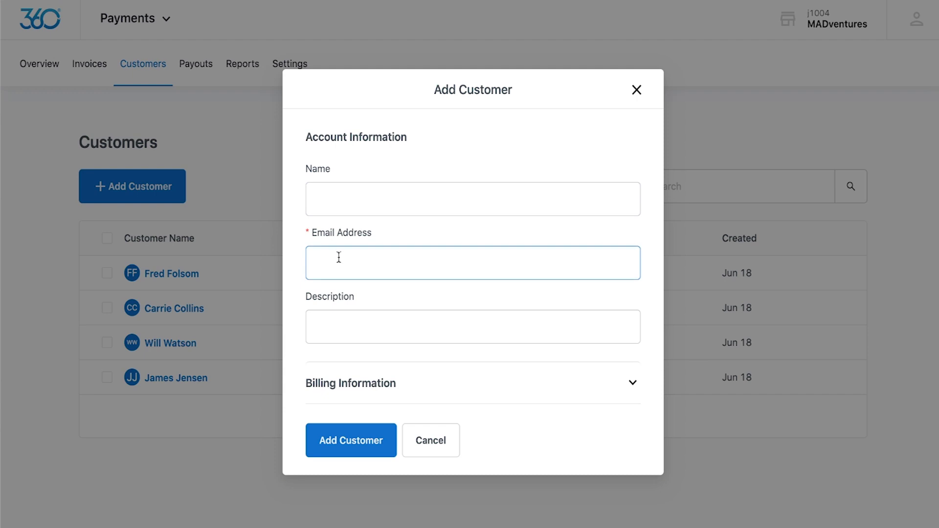
left_click(353, 324)
left_click(417, 382)
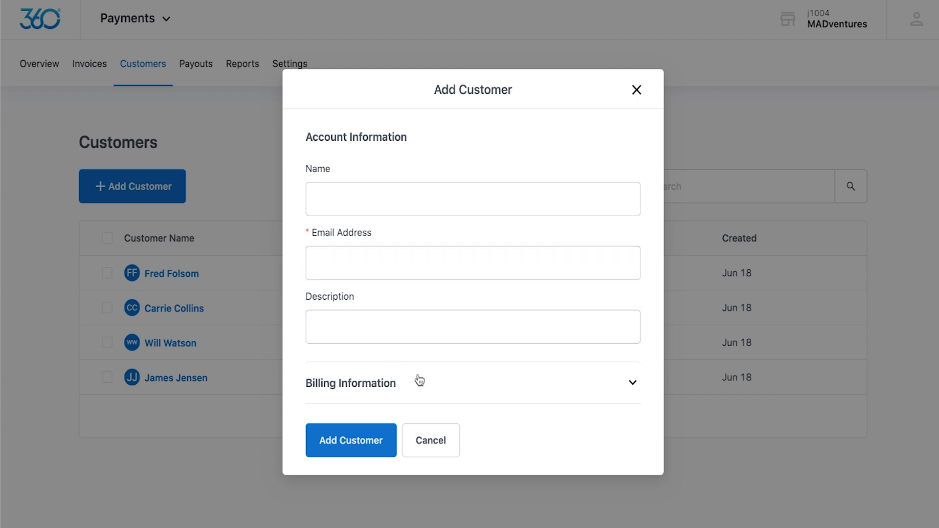
scroll(428, 383, "down", 3)
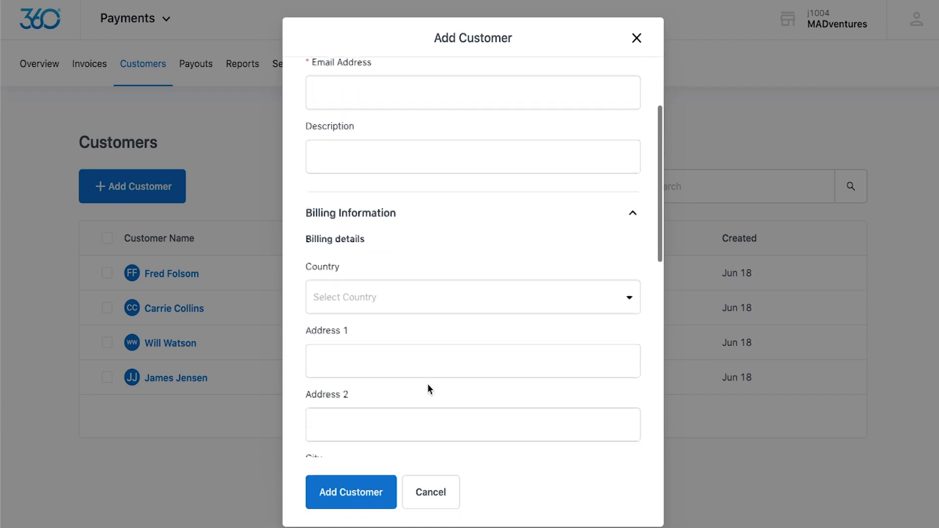
left_click(428, 383)
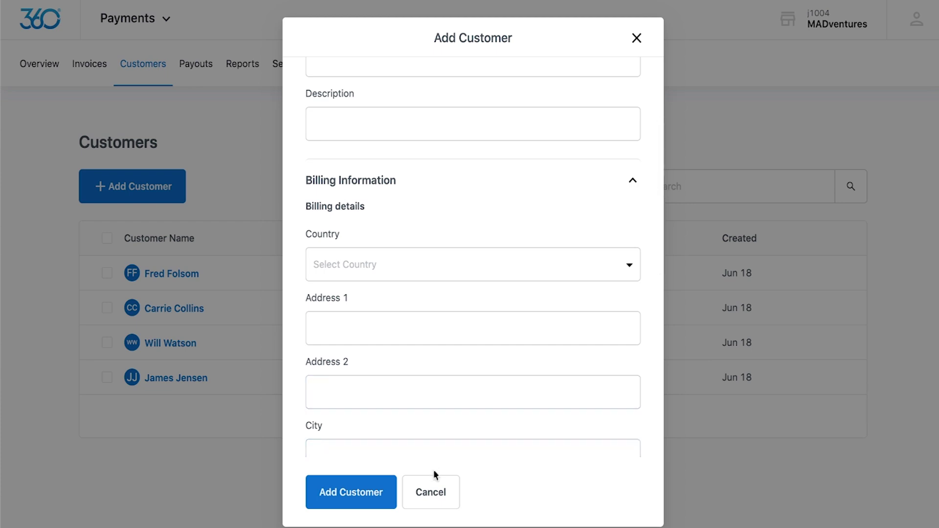
left_click(431, 496)
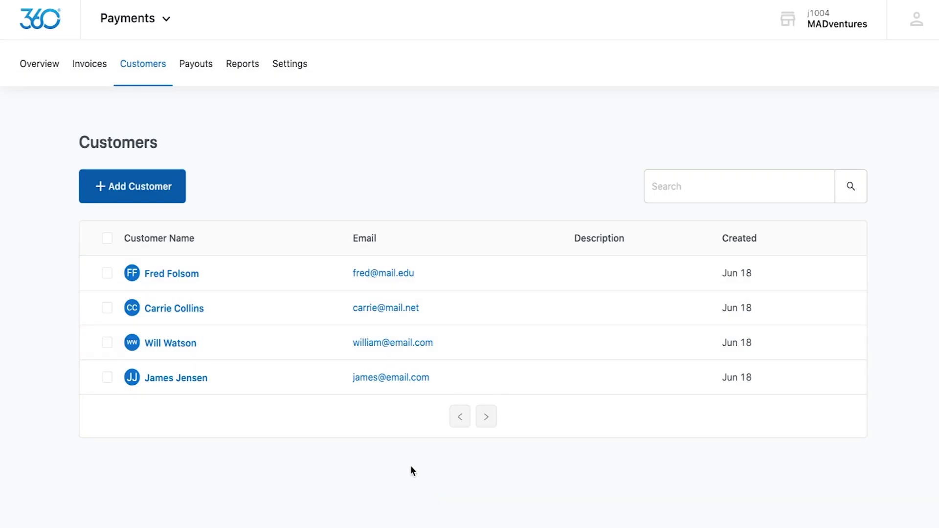
Step: Reopen the first customer, view but dismiss Delete Customer, and find the $467.00 paid invoice
left_click(176, 276)
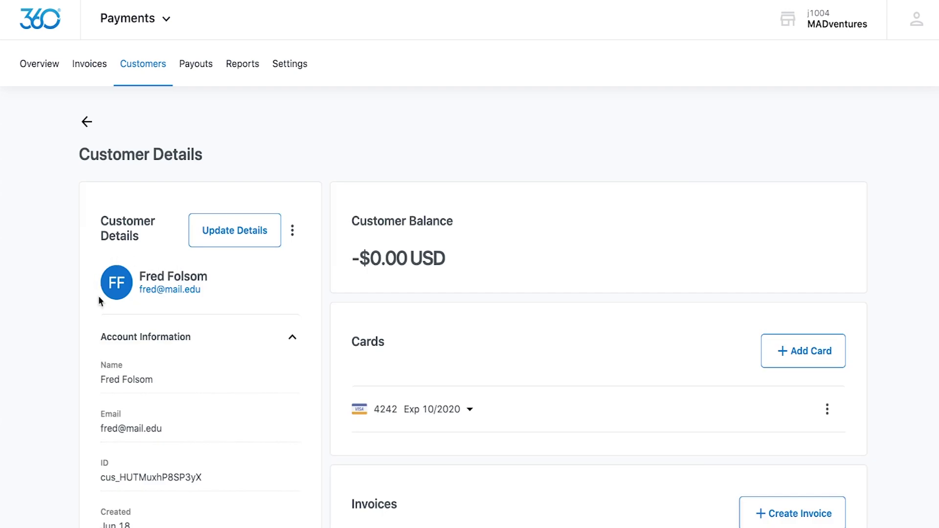
scroll(71, 309, "down", 3)
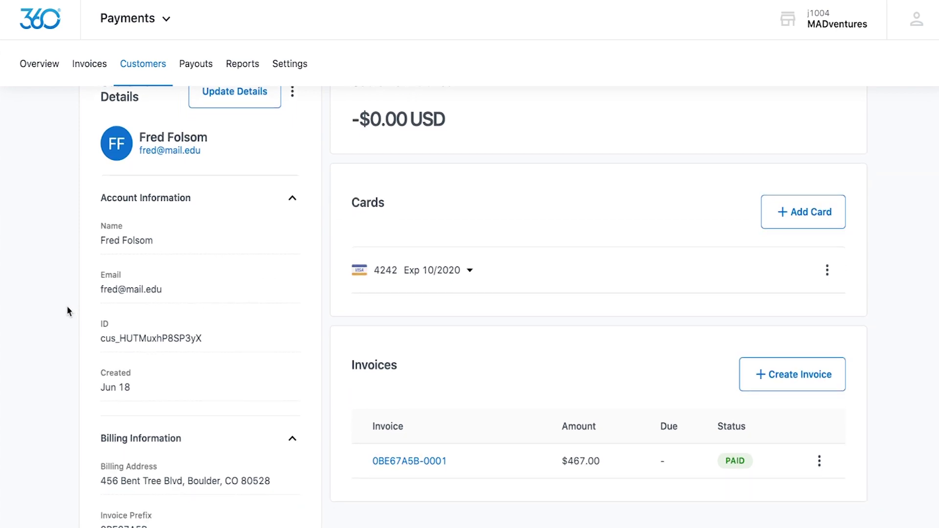
scroll(69, 311, "down", 2)
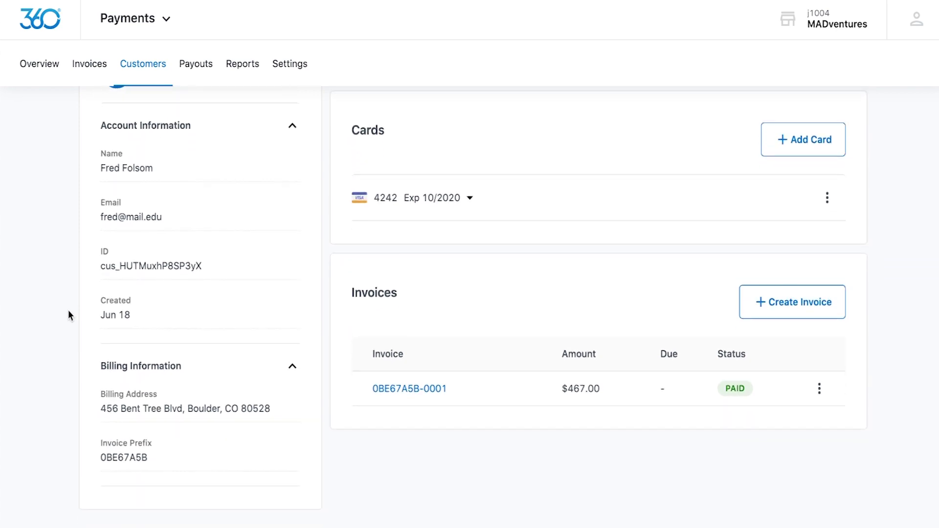
scroll(68, 311, "up", 3)
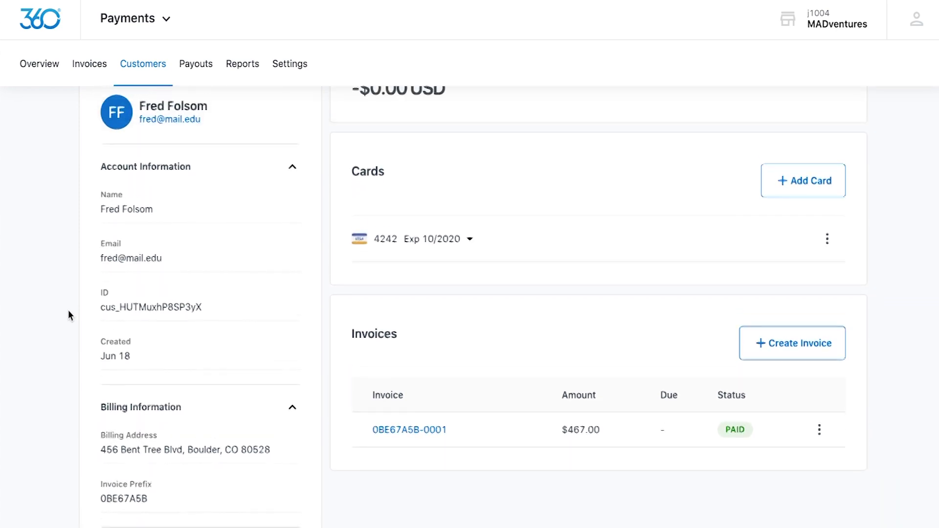
scroll(68, 310, "up", 2)
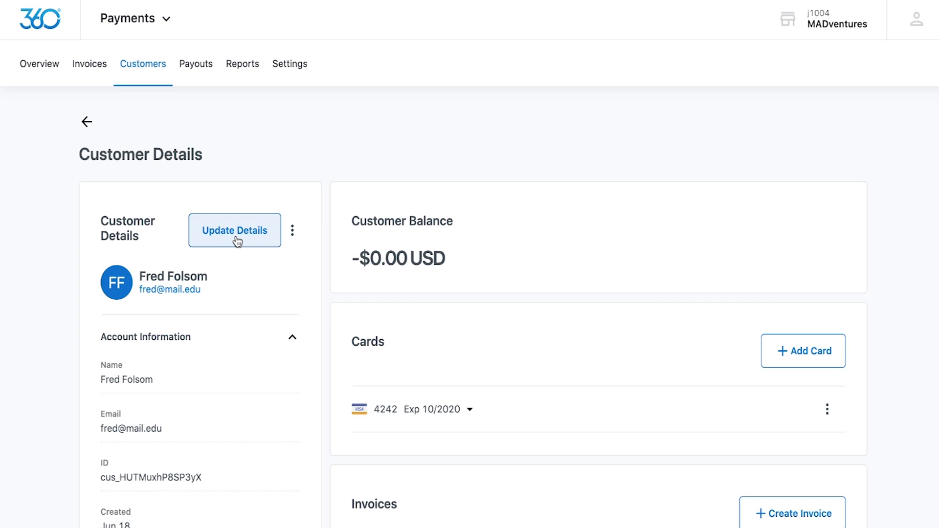
left_click(293, 231)
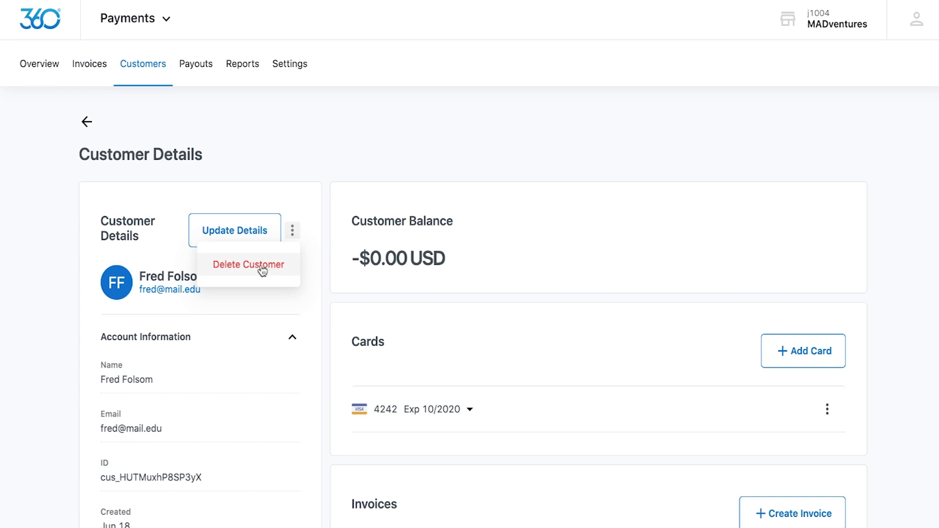
left_click(325, 221)
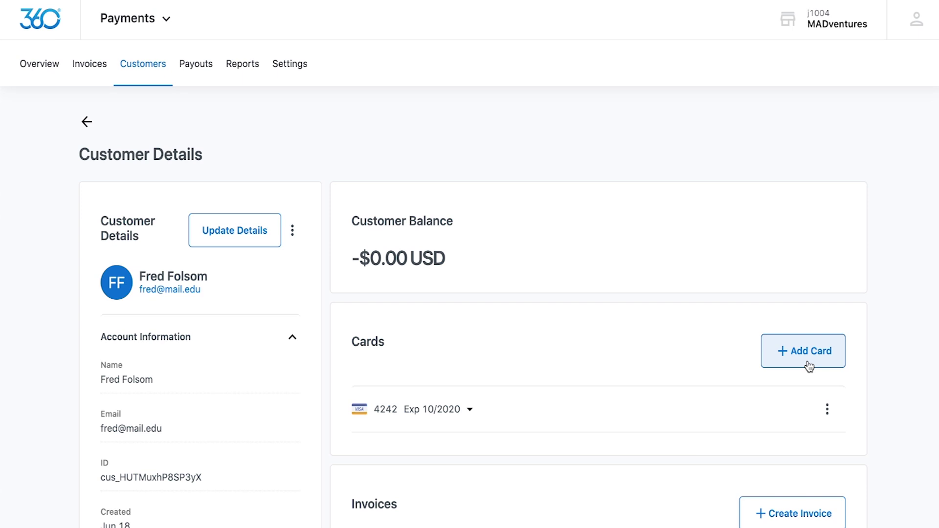
scroll(810, 367, "down", 4)
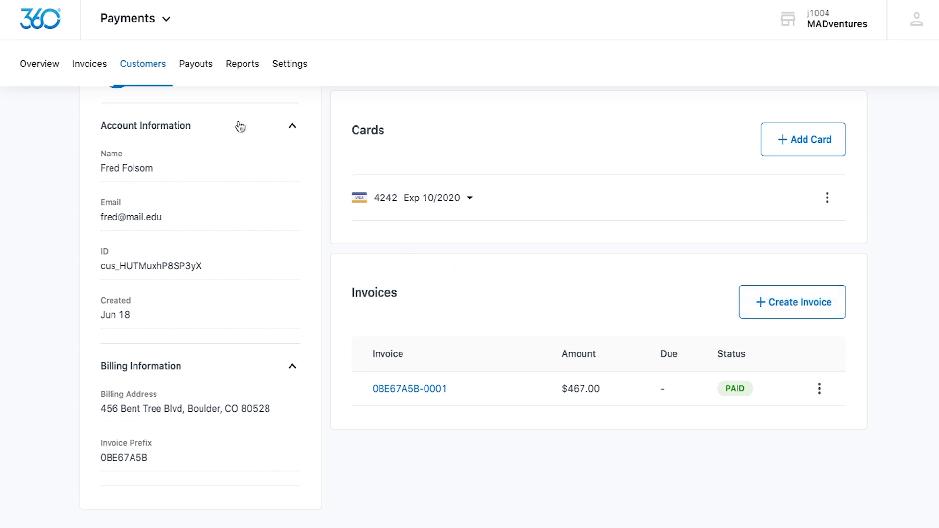
Step: Review the Payouts overview with $86.80 in estimated future payouts and scan the paid payout history
left_click(197, 65)
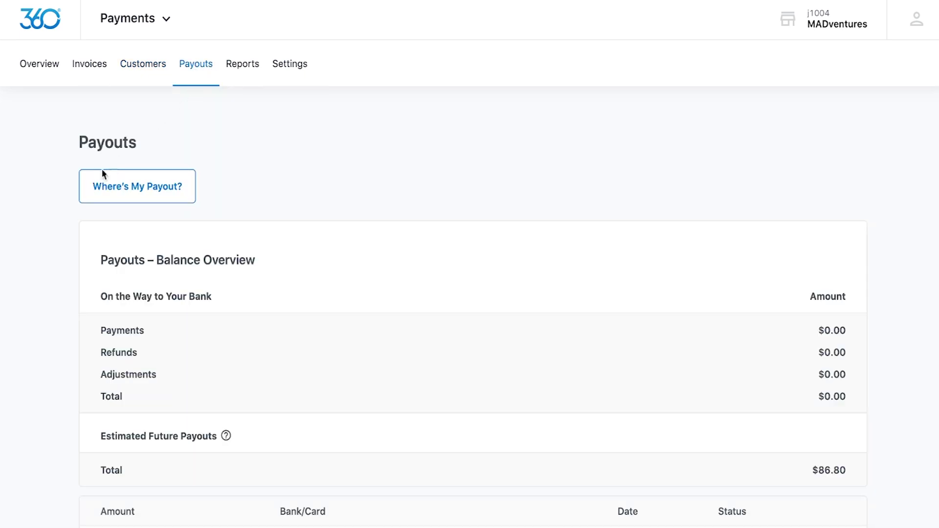
scroll(59, 256, "down", 2)
scroll(59, 259, "down", 3)
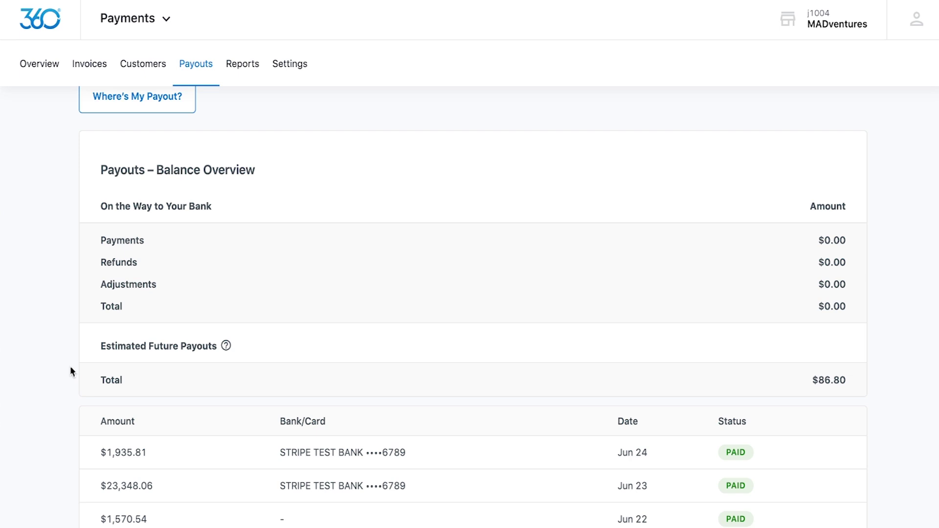
scroll(56, 367, "down", 3)
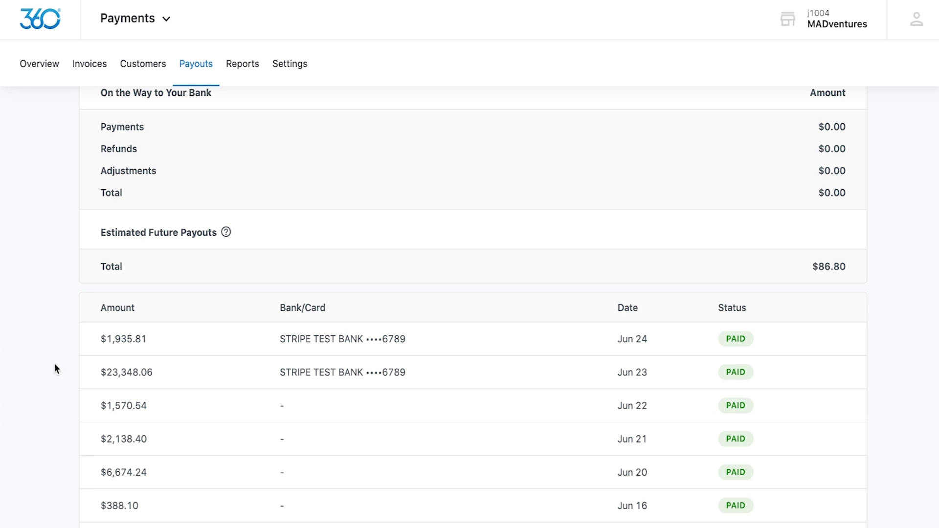
scroll(54, 368, "down", 2)
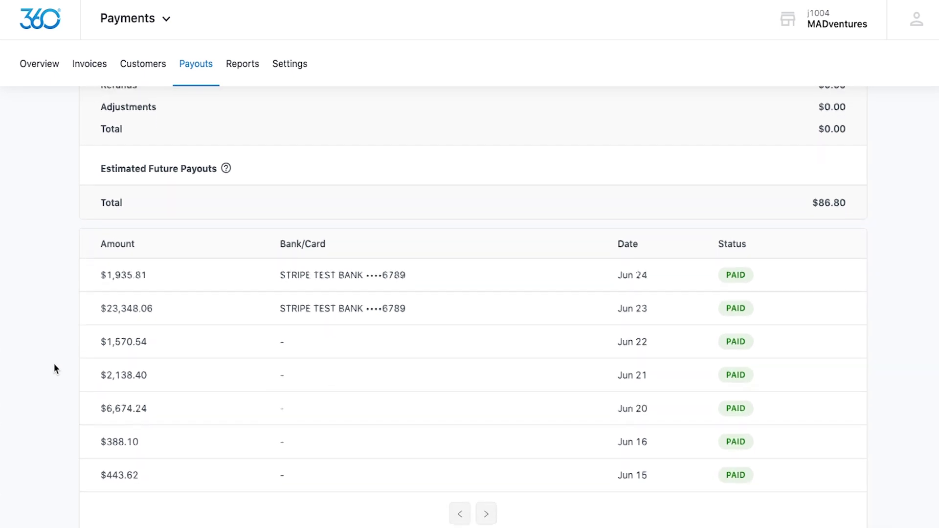
scroll(55, 364, "up", 1)
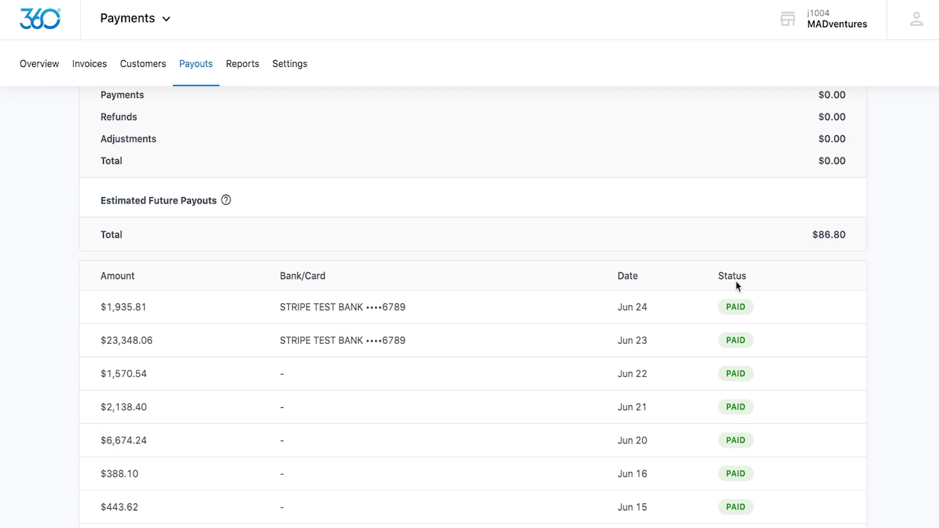
scroll(578, 298, "up", 3)
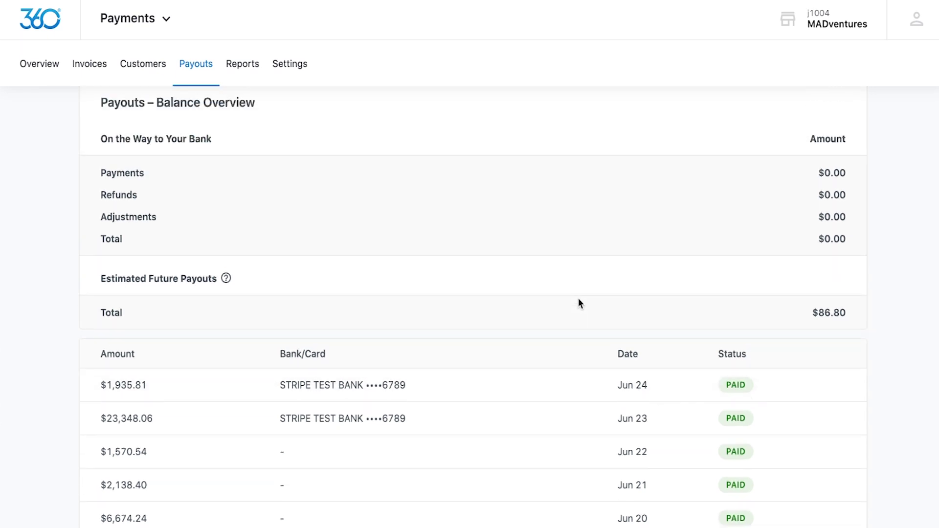
scroll(579, 302, "up", 2)
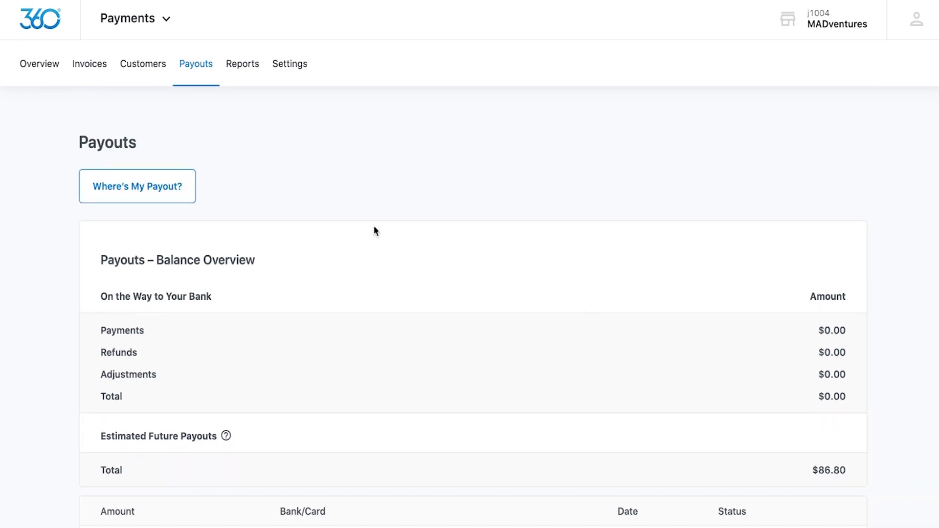
Step: Check the Where's My Payout? help for the $1,935.81 payout, then view Reports transaction history
left_click(135, 200)
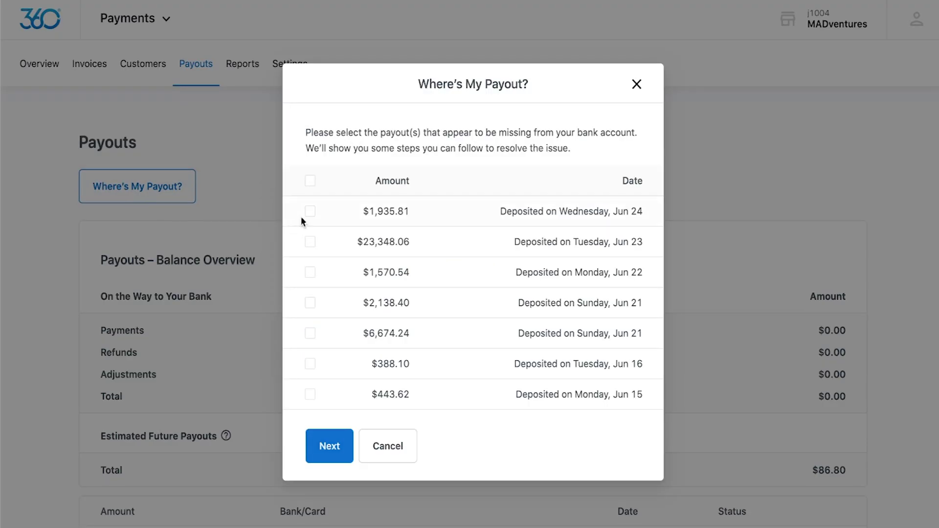
left_click(309, 212)
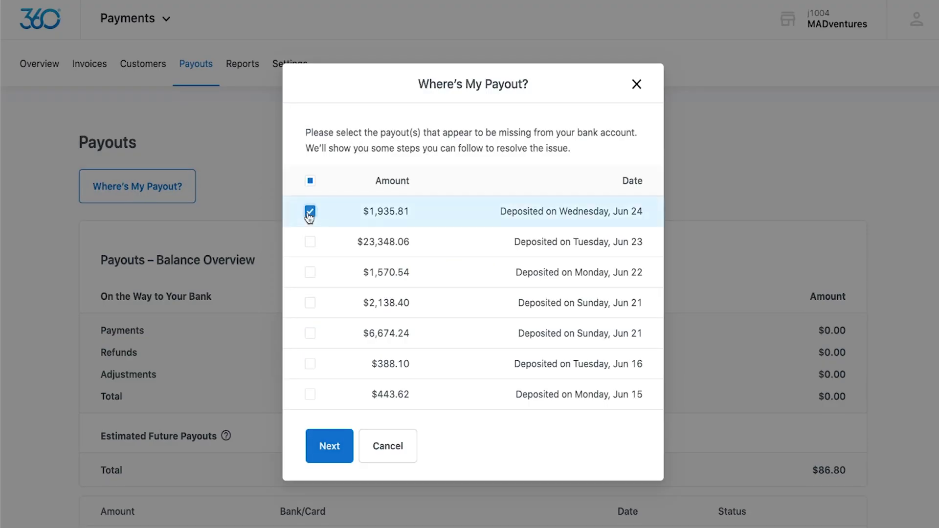
left_click(329, 447)
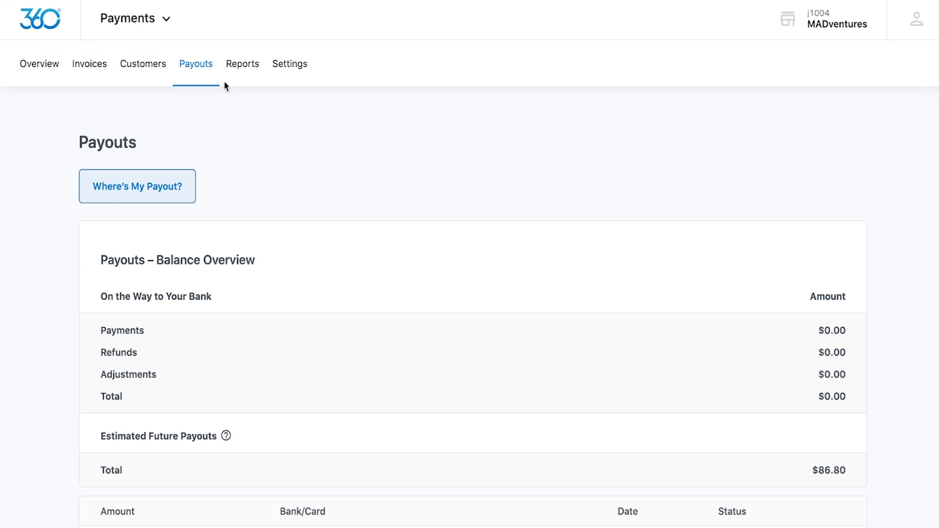
left_click(249, 69)
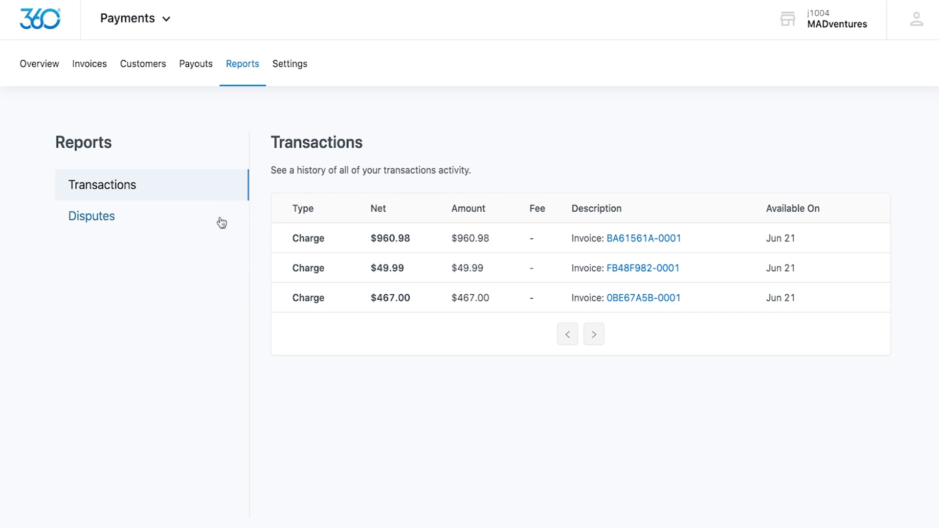
Step: Open the Disputes report listing the four disputes under review
left_click(195, 222)
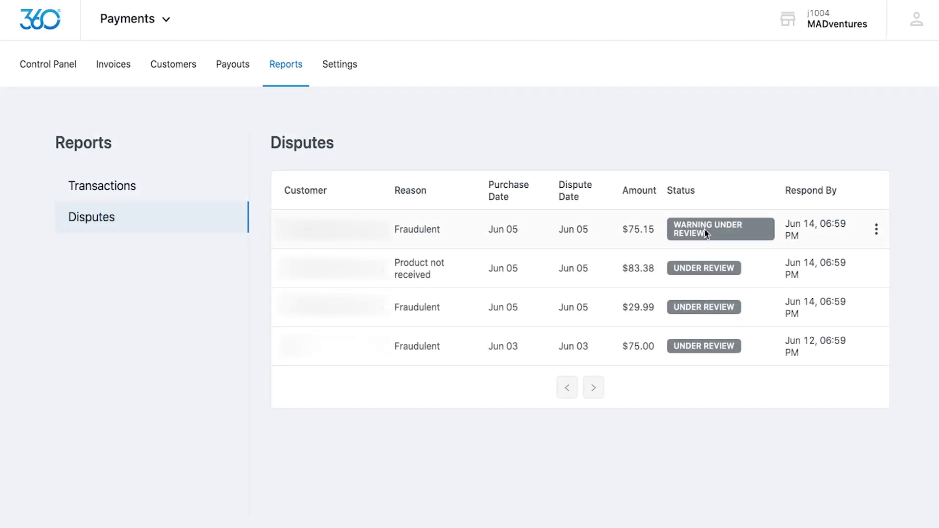
left_click(877, 230)
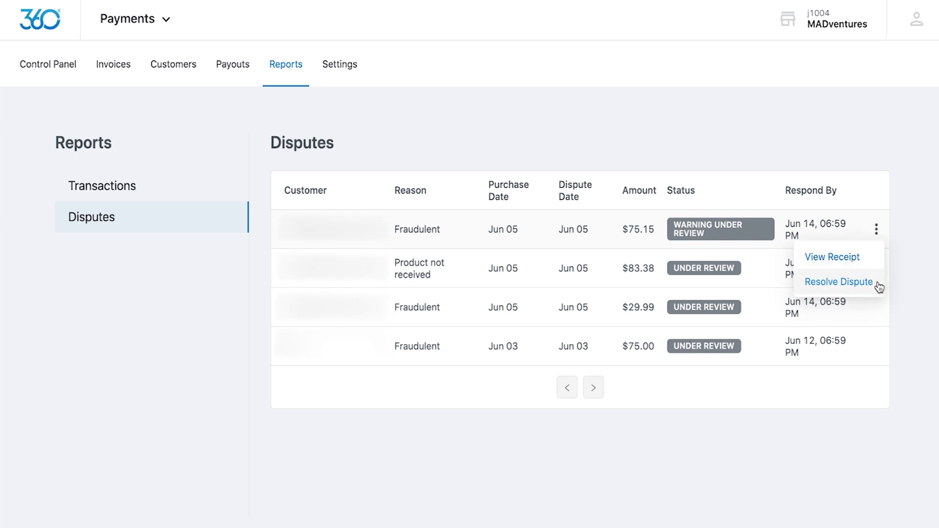
left_click(839, 282)
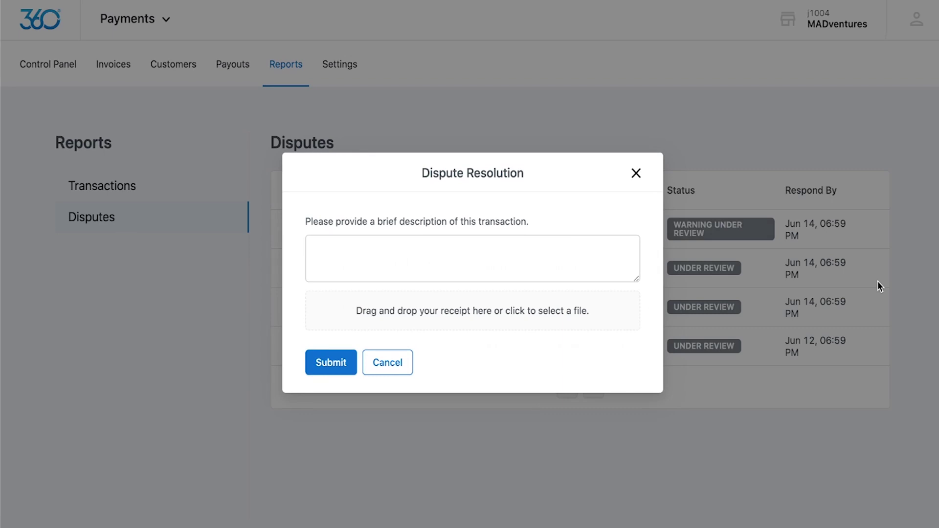
left_click(583, 250)
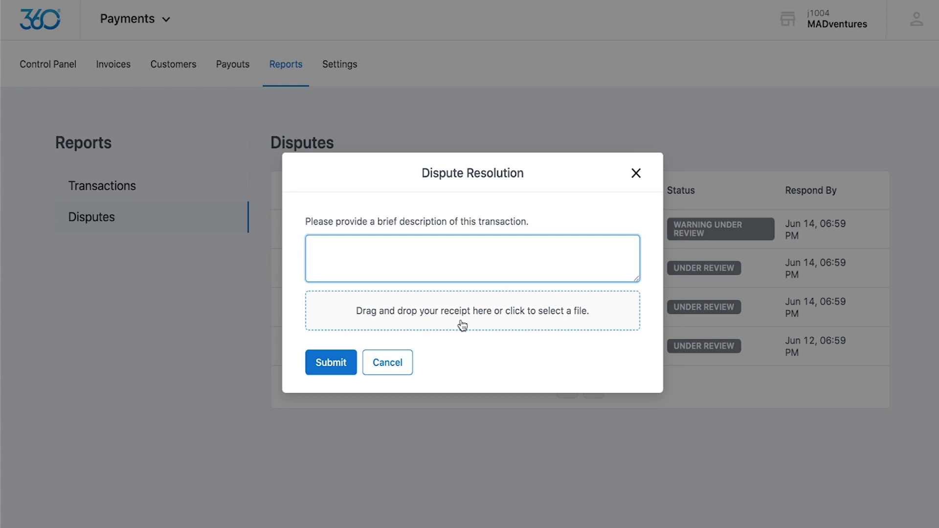
left_click(400, 367)
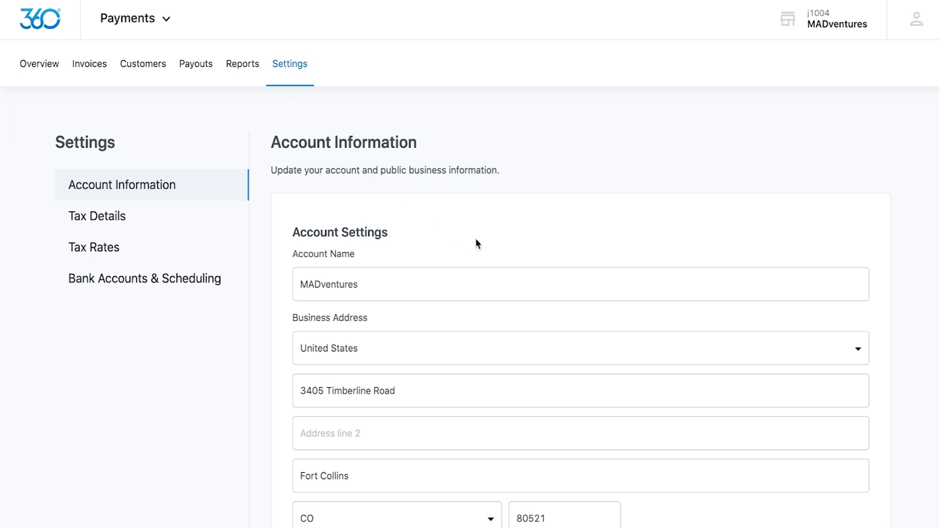
Step: Scroll through the MADventures Account Information form to the bottom and back to the top
scroll(476, 240, "down", 3)
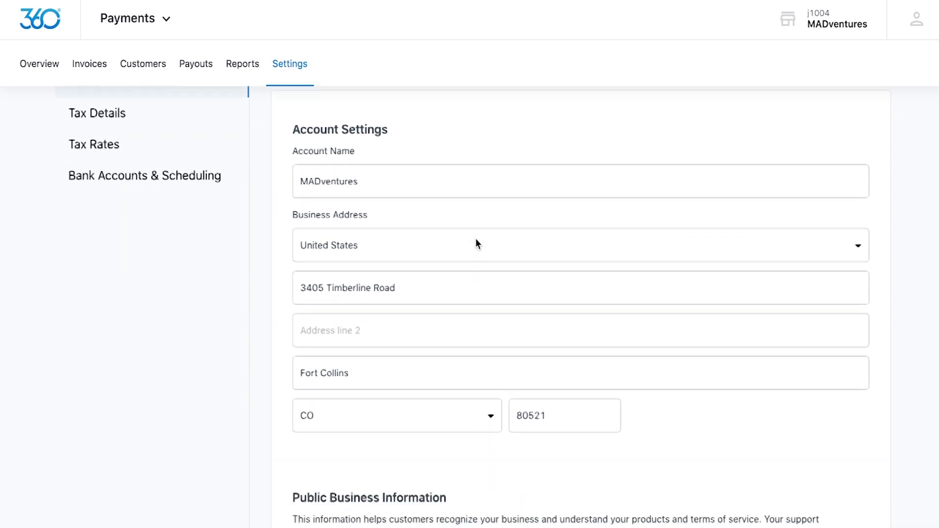
scroll(476, 239, "up", 4)
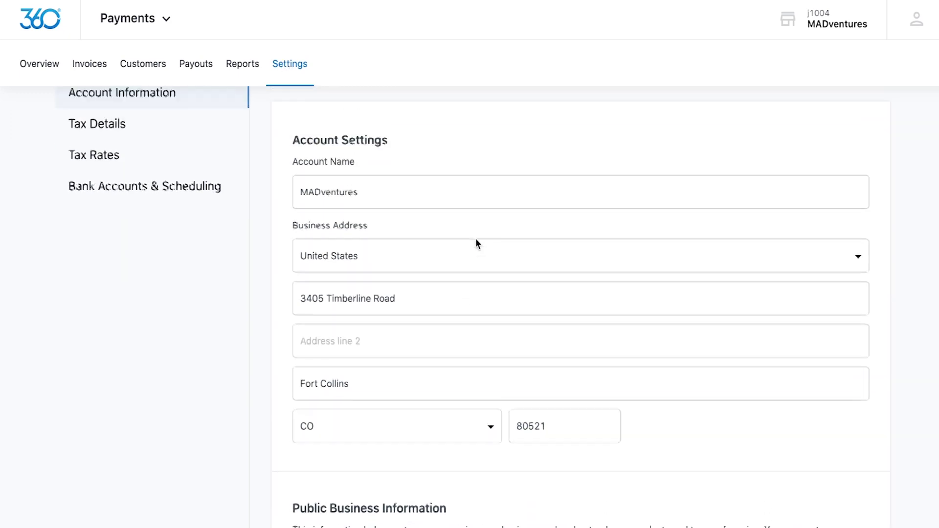
scroll(476, 242, "up", 1)
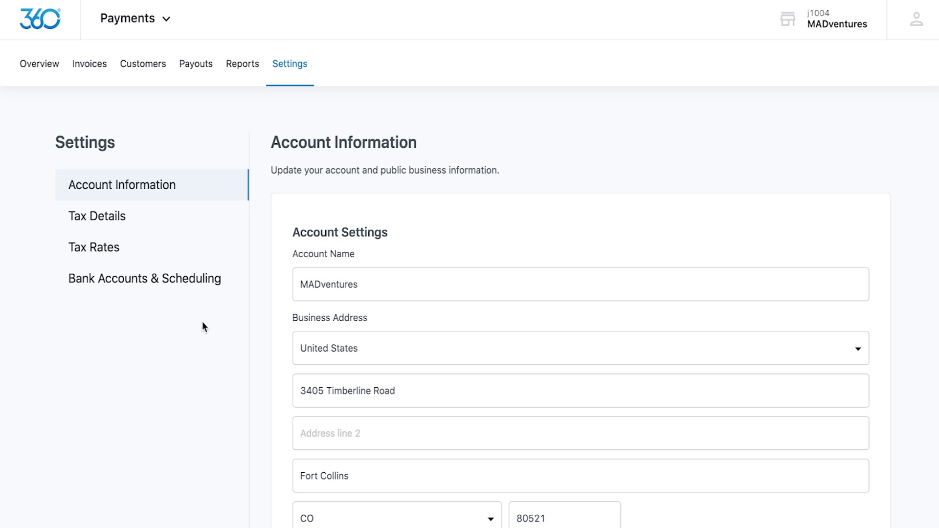
scroll(203, 327, "down", 3)
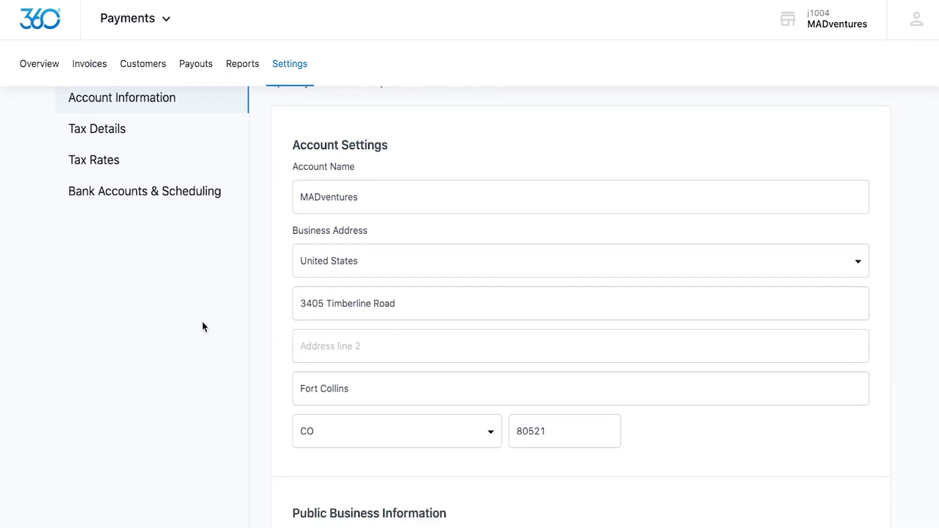
scroll(202, 323, "down", 5)
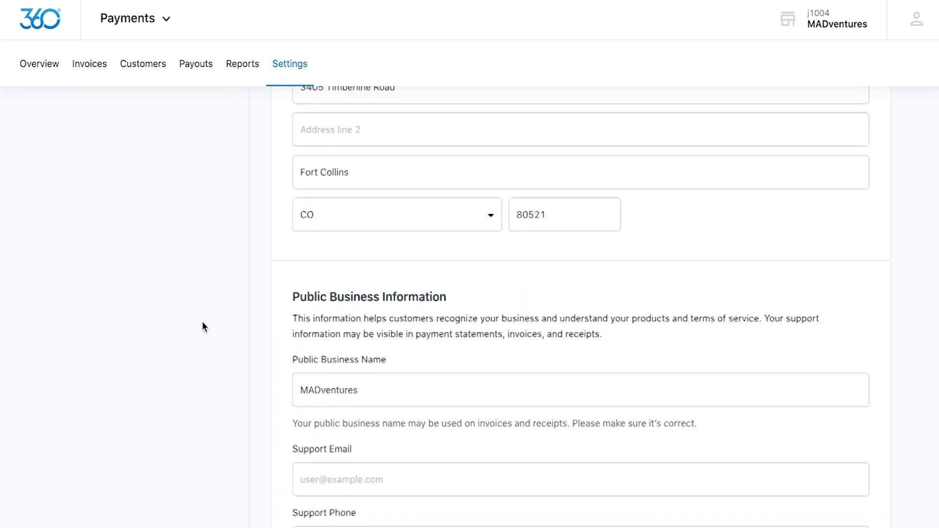
scroll(204, 326, "down", 4)
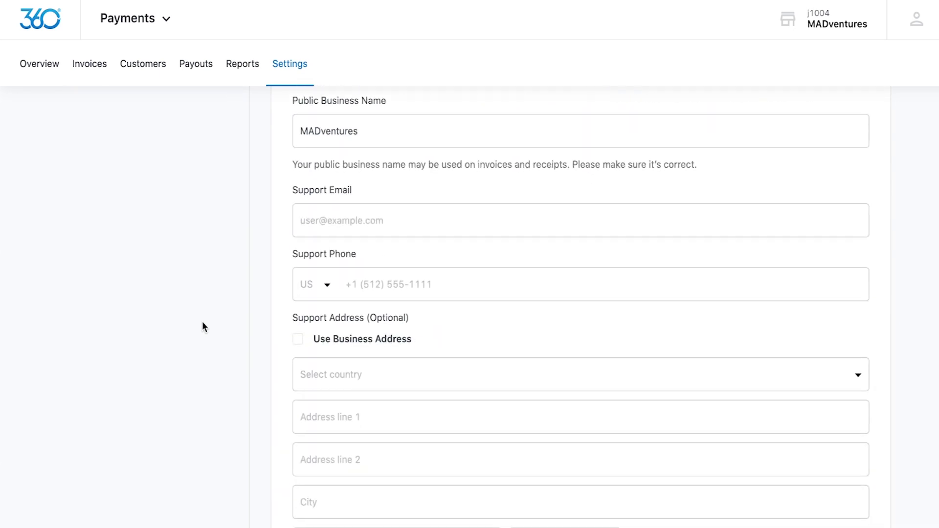
scroll(205, 327, "down", 5)
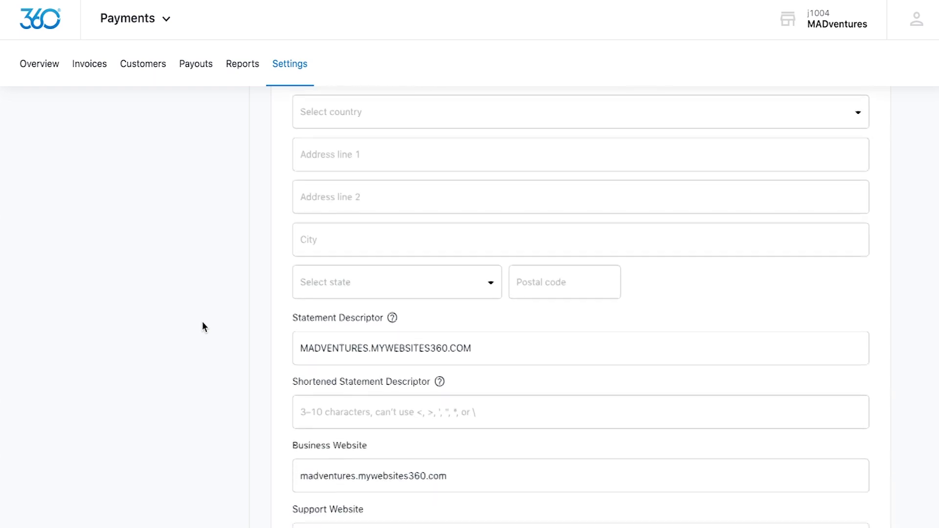
scroll(203, 323, "down", 4)
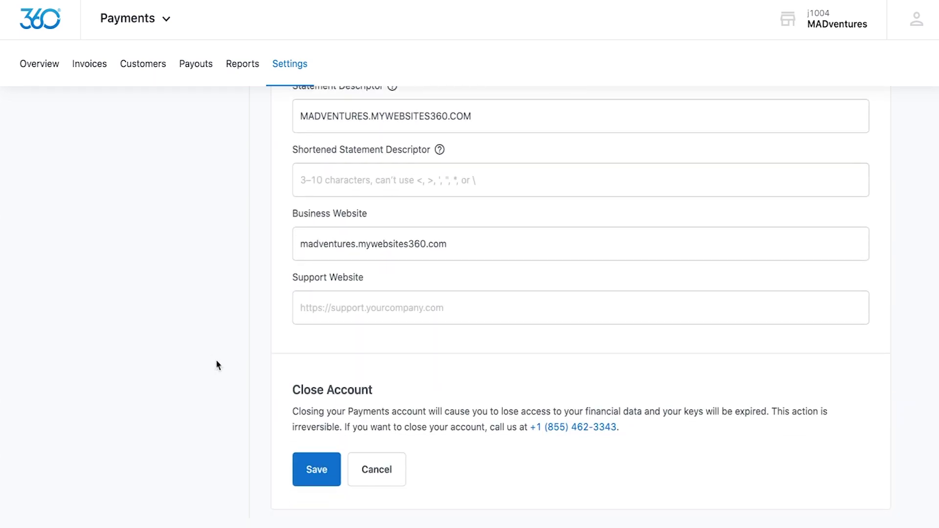
scroll(254, 442, "up", 6)
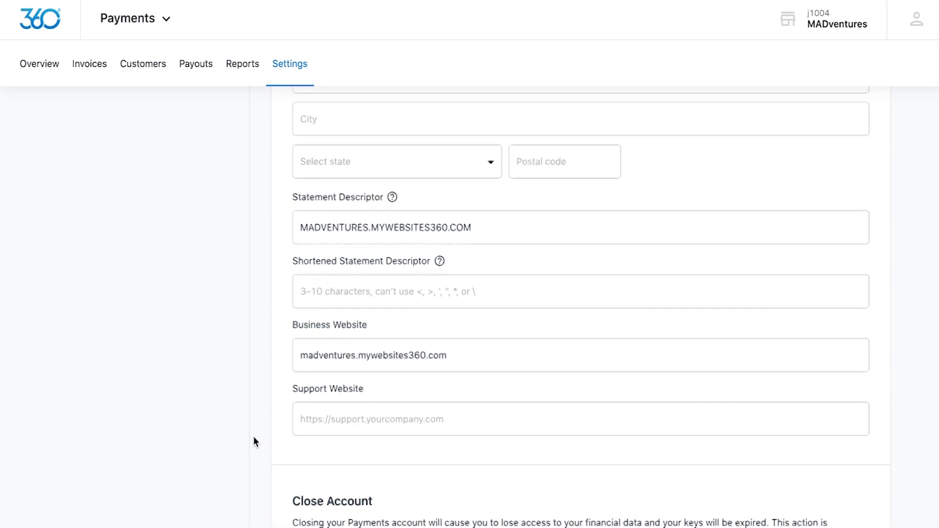
scroll(254, 438, "up", 12)
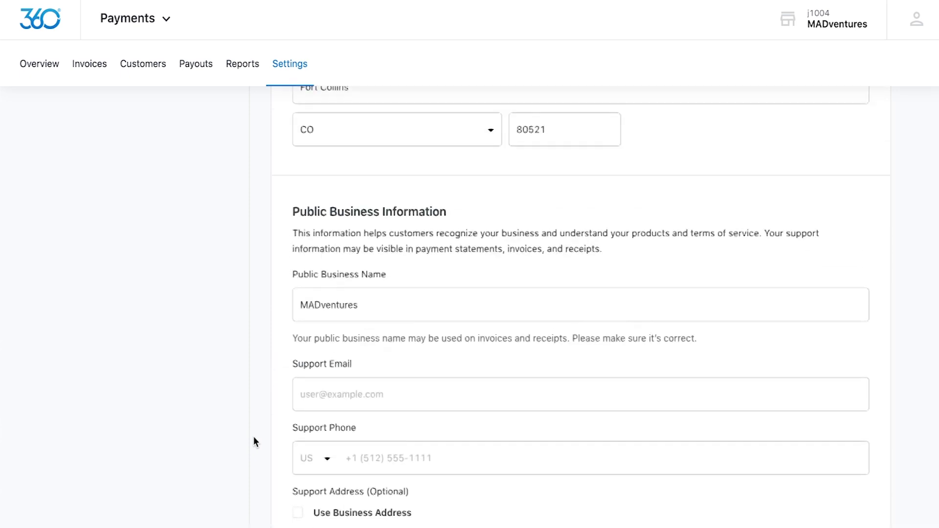
scroll(254, 438, "up", 3)
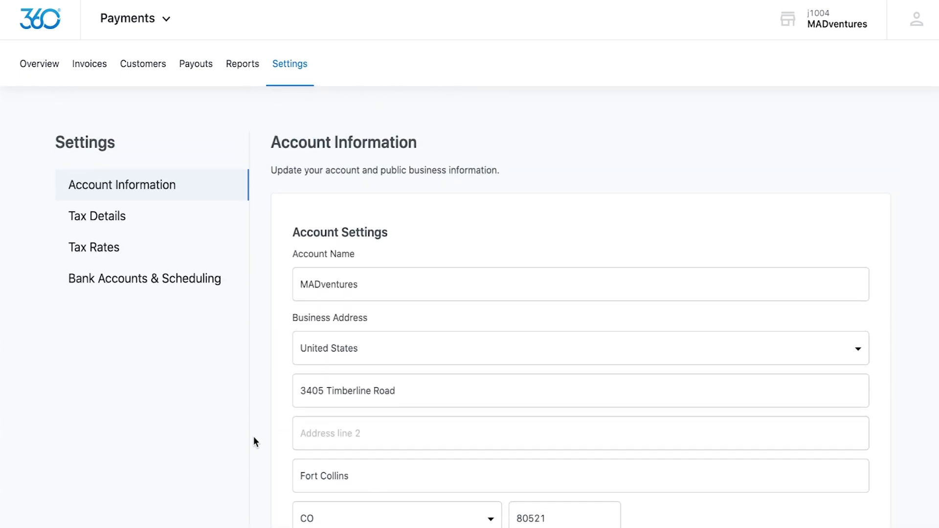
Step: Look over the Tax Details and Tax Rates settings, then view Bank Accounts & Scheduling
left_click(101, 217)
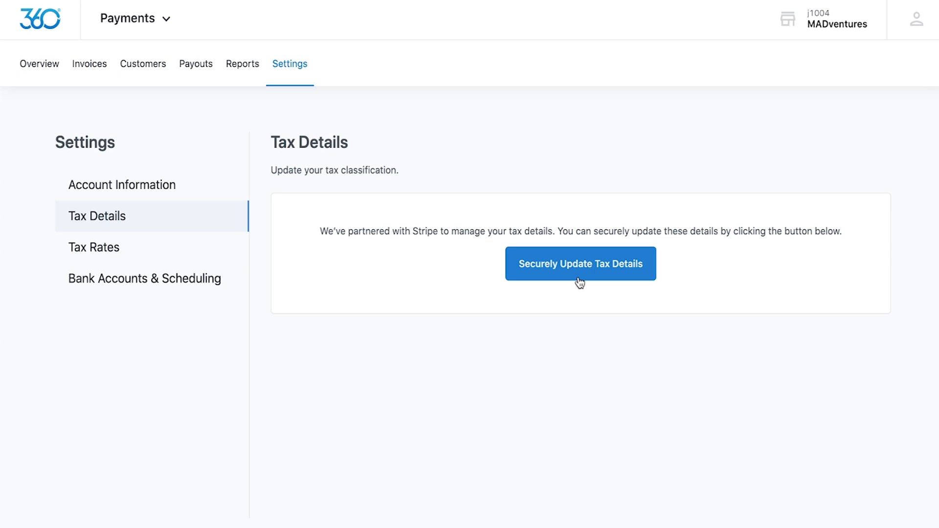
left_click(205, 256)
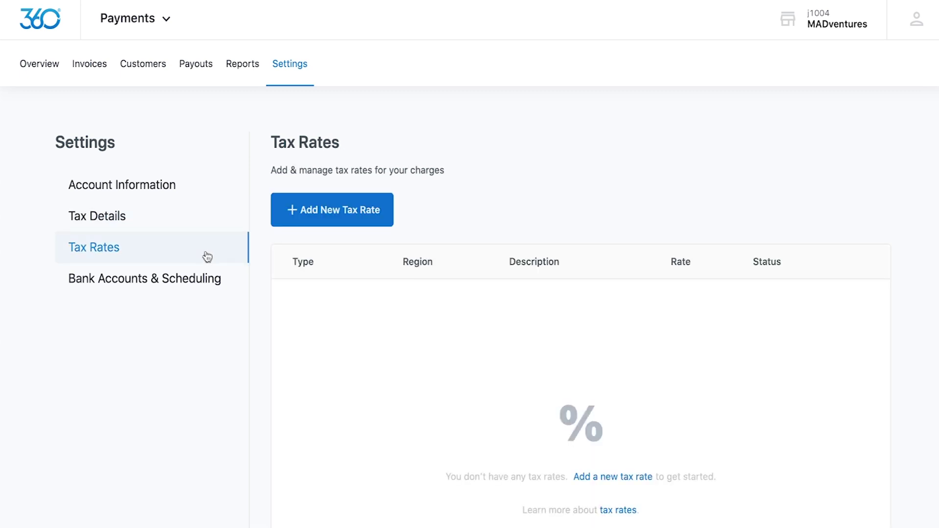
scroll(472, 223, "down", 2)
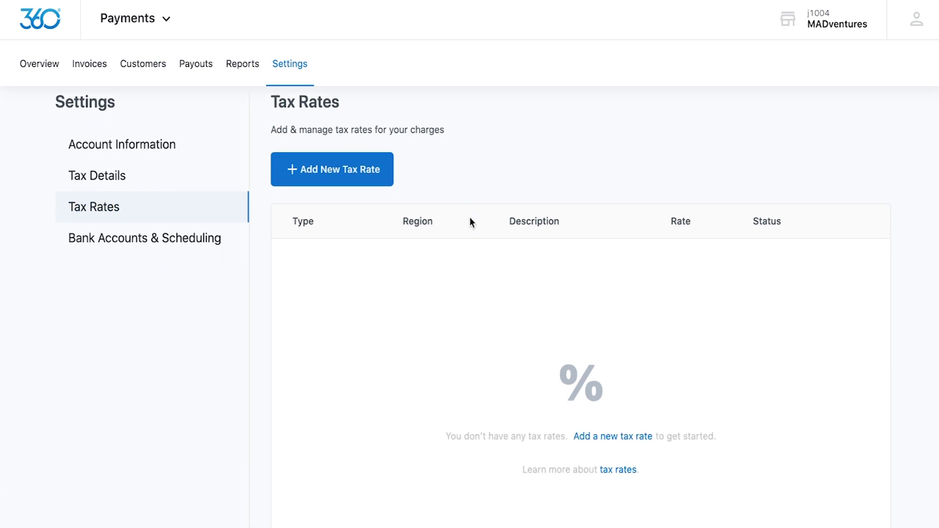
scroll(473, 222, "up", 1)
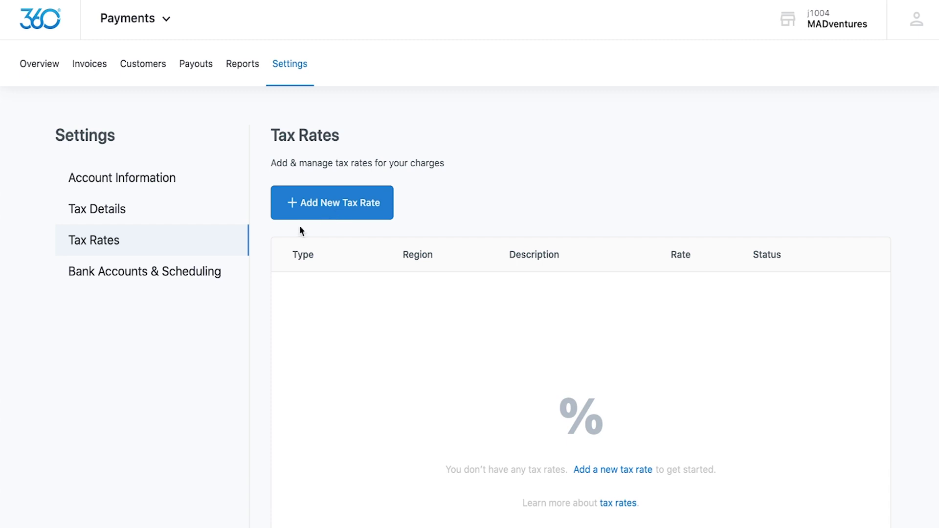
left_click(178, 284)
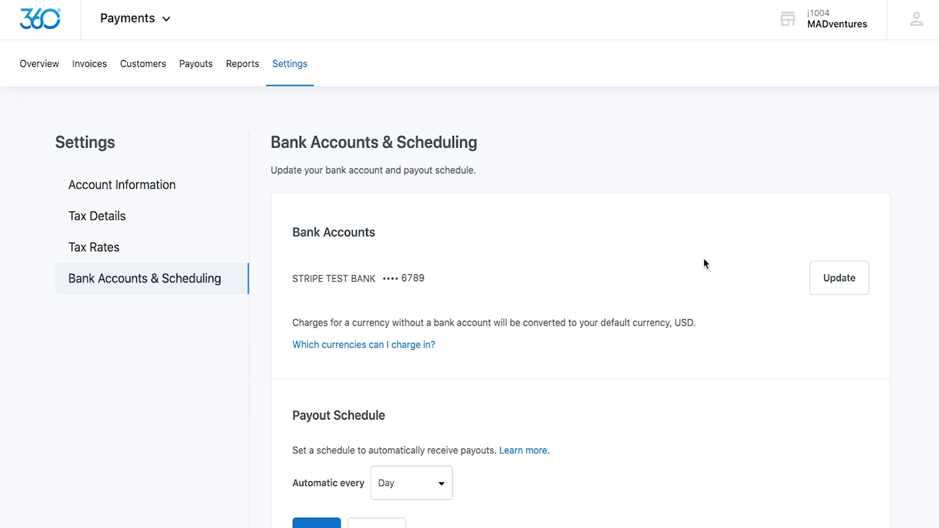
Step: Change the automatic payout frequency from every Day to every Week, paid on Friday
scroll(705, 259, "down", 2)
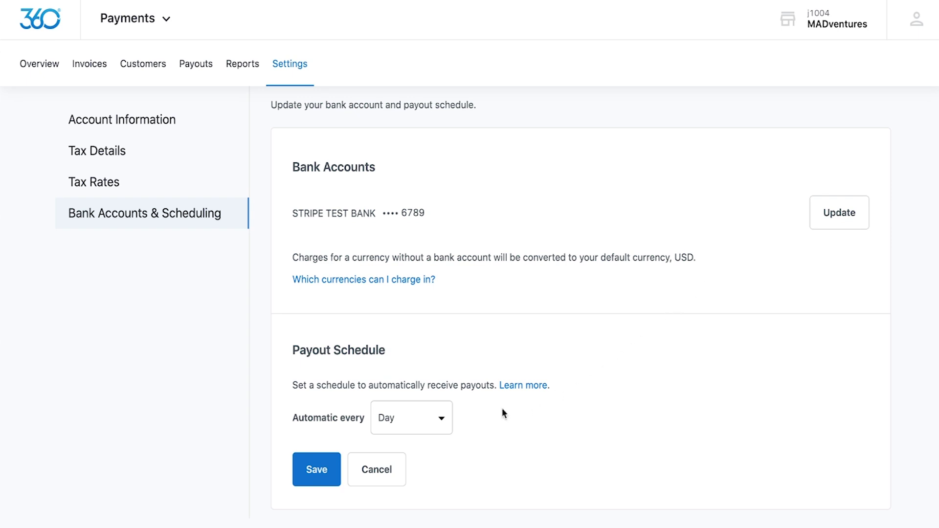
left_click(439, 420)
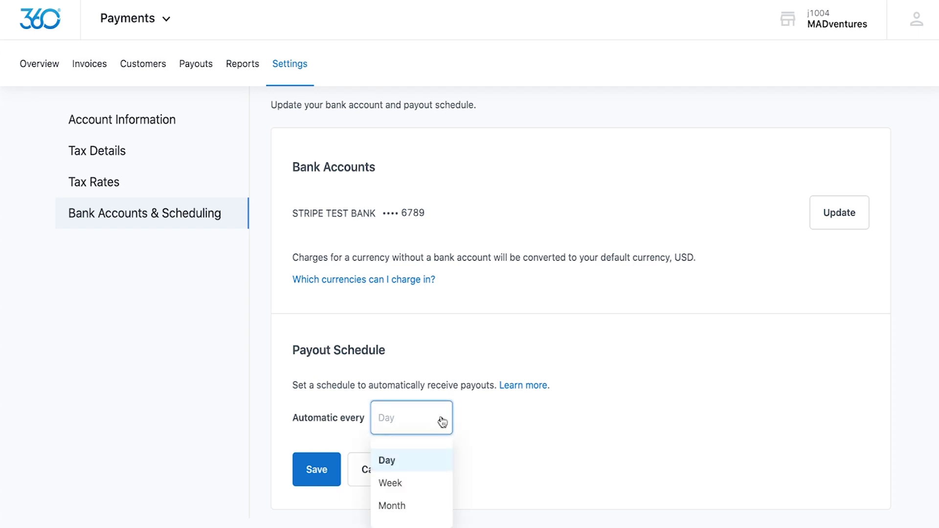
left_click(424, 486)
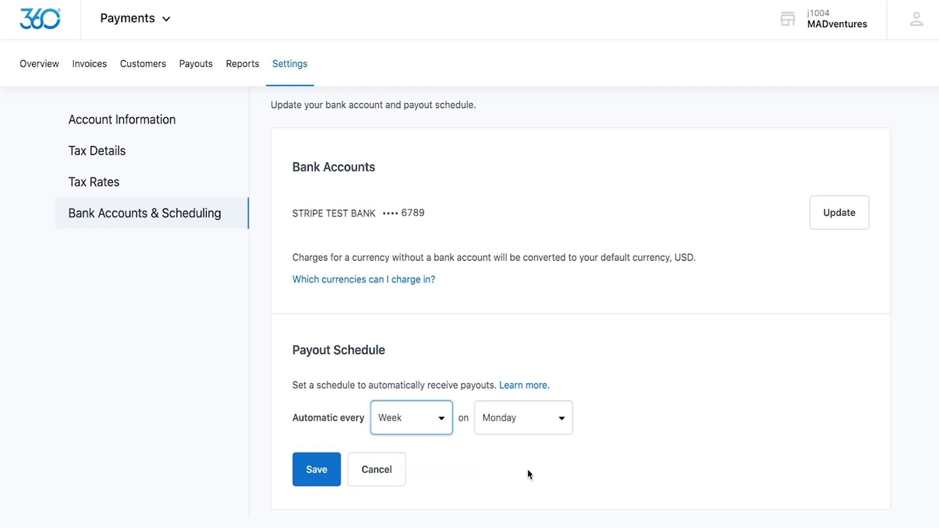
left_click(550, 416)
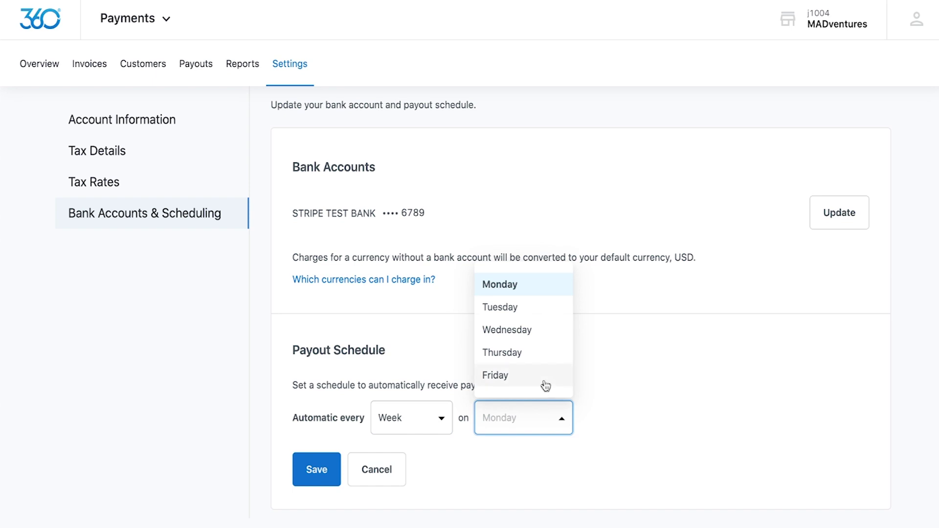
left_click(543, 383)
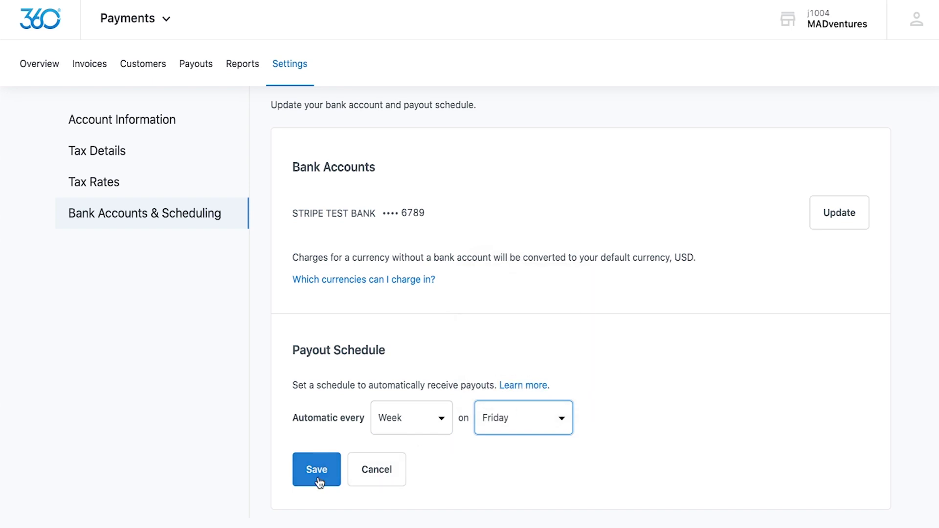